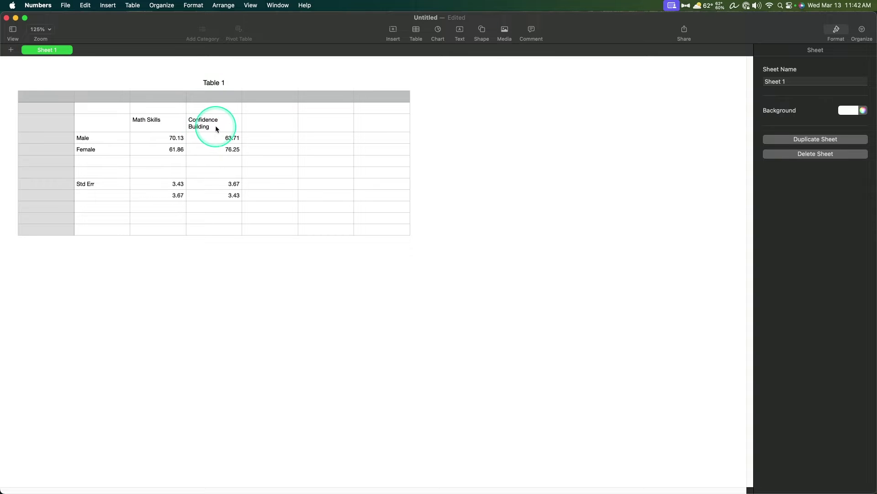
pyautogui.click(241, 97)
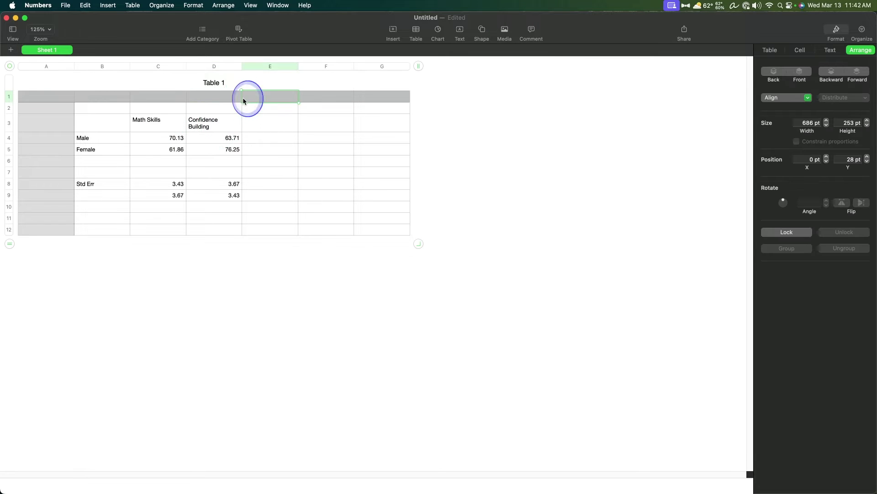
pyautogui.click(241, 123)
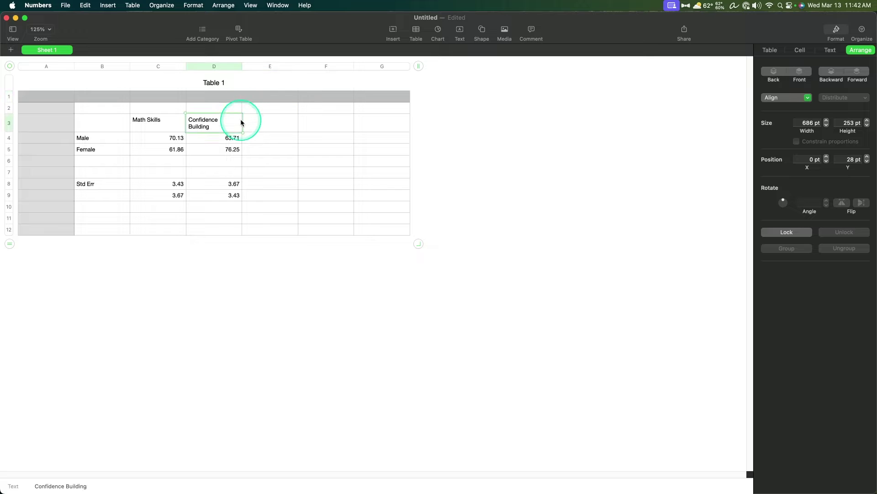
pyautogui.click(250, 122)
pyautogui.click(243, 96)
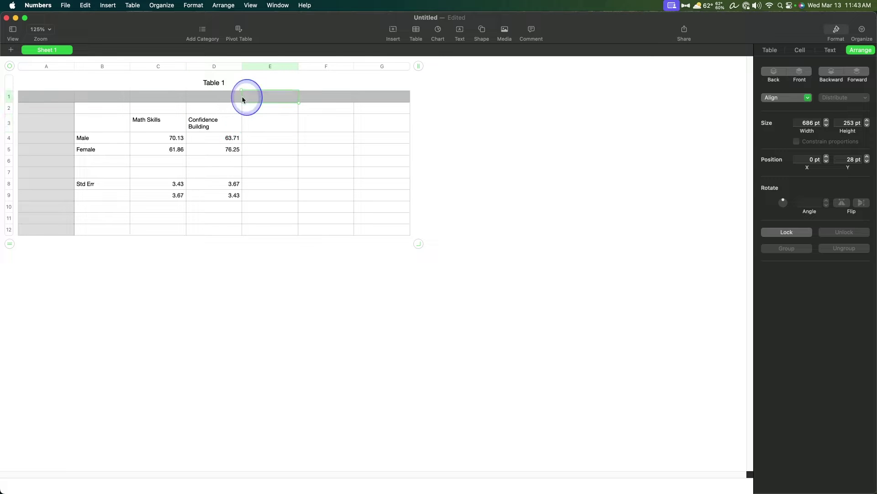
pyautogui.click(252, 98)
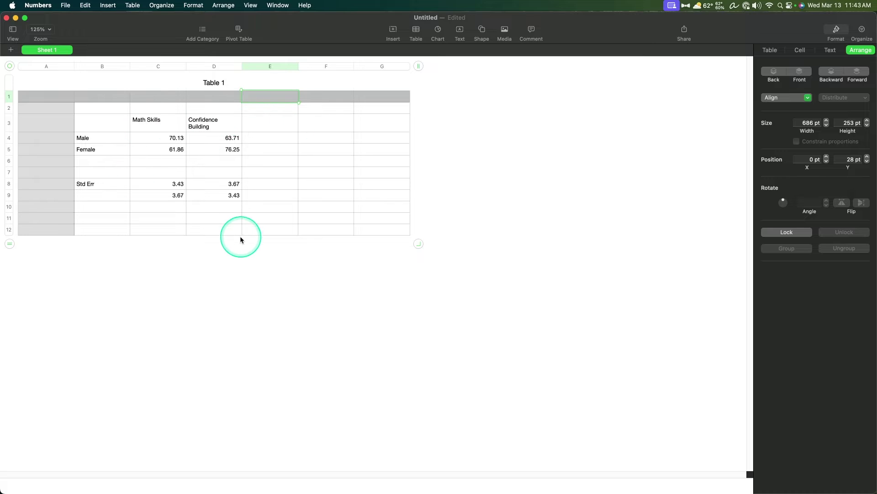
pyautogui.click(222, 290)
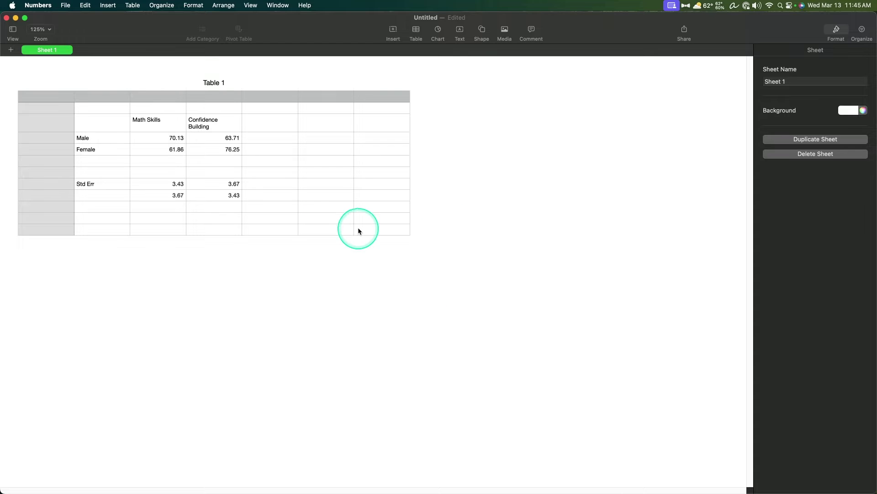
# Remove the empty last column G from the table
pyautogui.click(164, 149)
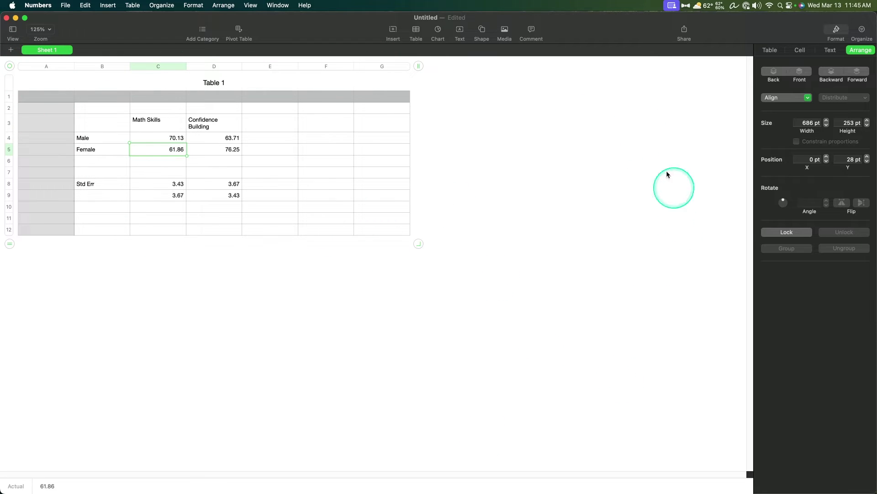
pyautogui.moveTo(418, 66); pyautogui.dragTo(402, 69)
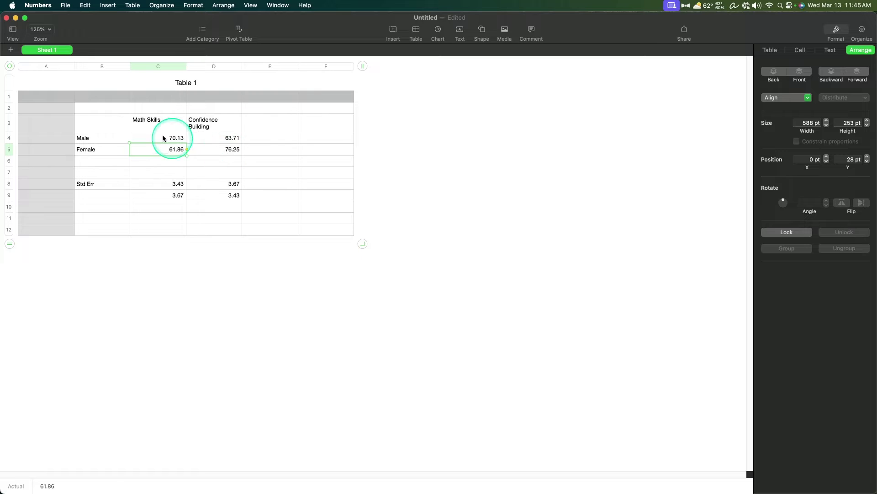
# Select only the male and female score values in C4:D5 as the chart data, leaving out the row and column labels
pyautogui.moveTo(118, 122); pyautogui.dragTo(241, 156)
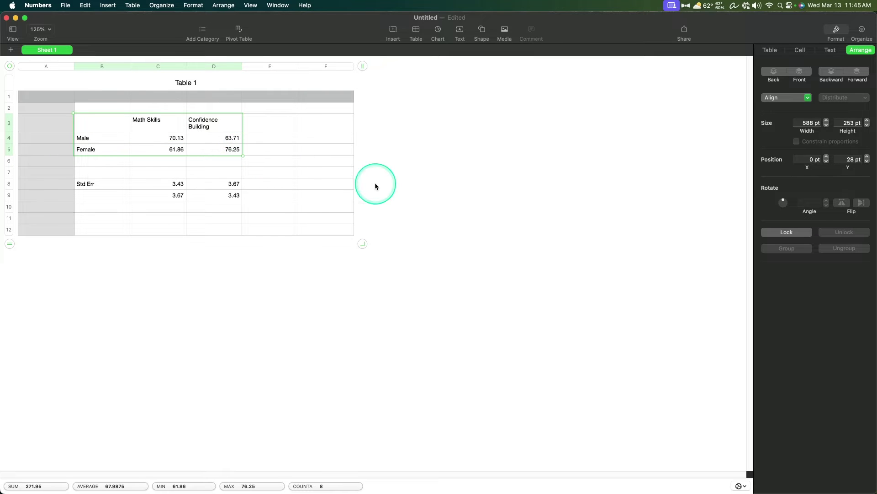
pyautogui.click(303, 139)
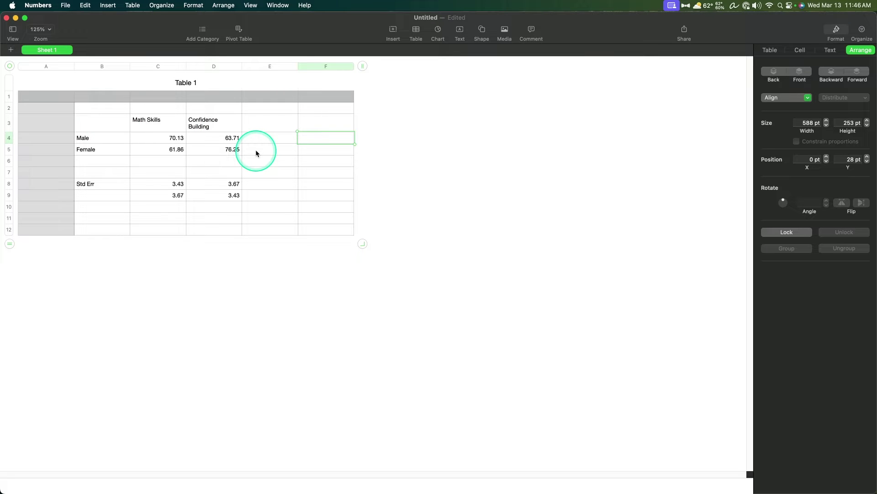
pyautogui.moveTo(177, 141); pyautogui.dragTo(222, 152)
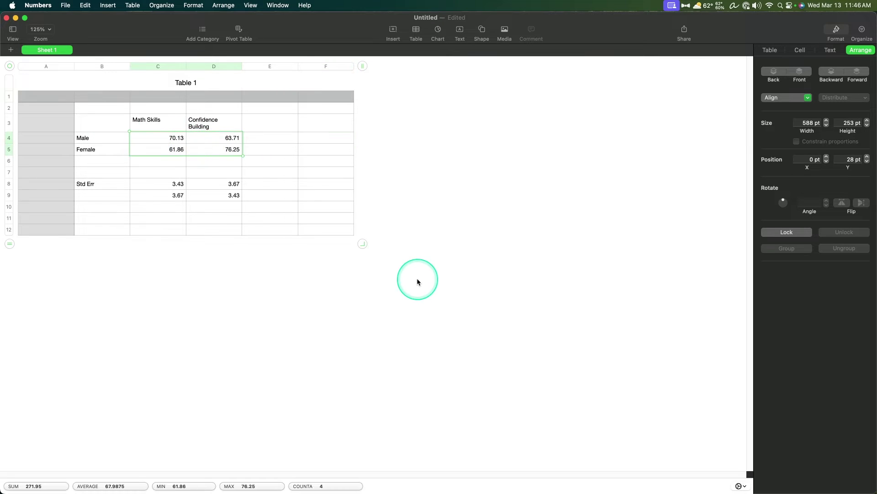
# Look through the colour styles of the 2D charts and the available 3D and interactive chart types
pyautogui.click(436, 36)
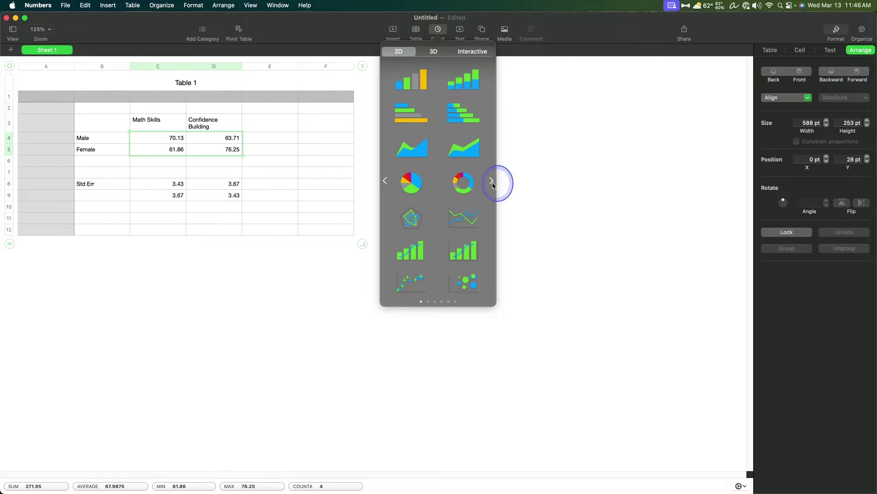
pyautogui.click(491, 181)
pyautogui.click(492, 181)
pyautogui.click(492, 181)
pyautogui.click(492, 181)
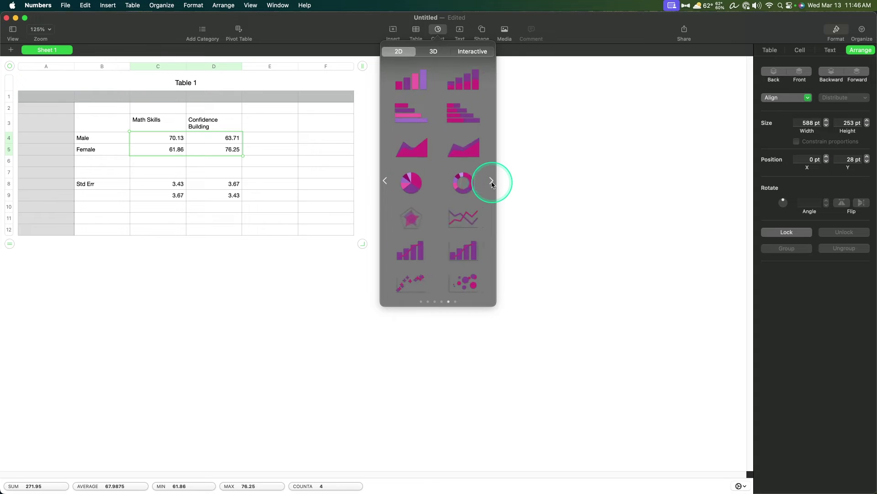
pyautogui.click(492, 181)
pyautogui.click(492, 181)
pyautogui.click(420, 82)
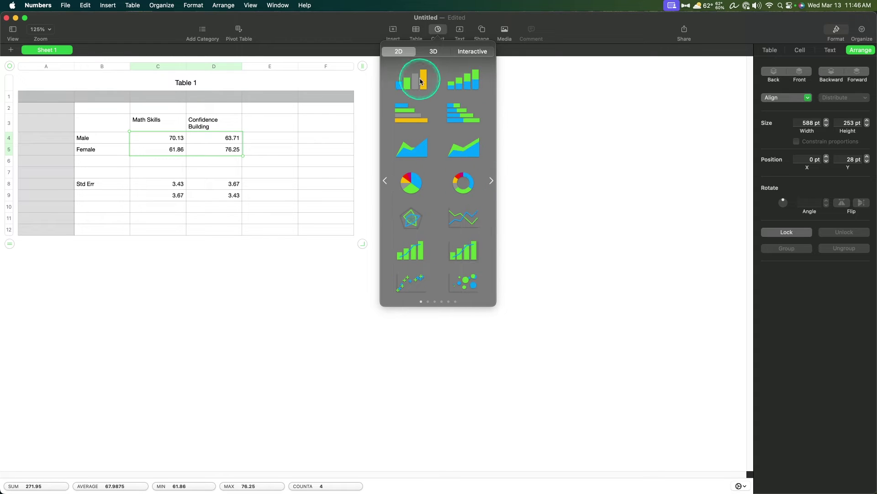
pyautogui.moveTo(420, 81); pyautogui.dragTo(160, 143)
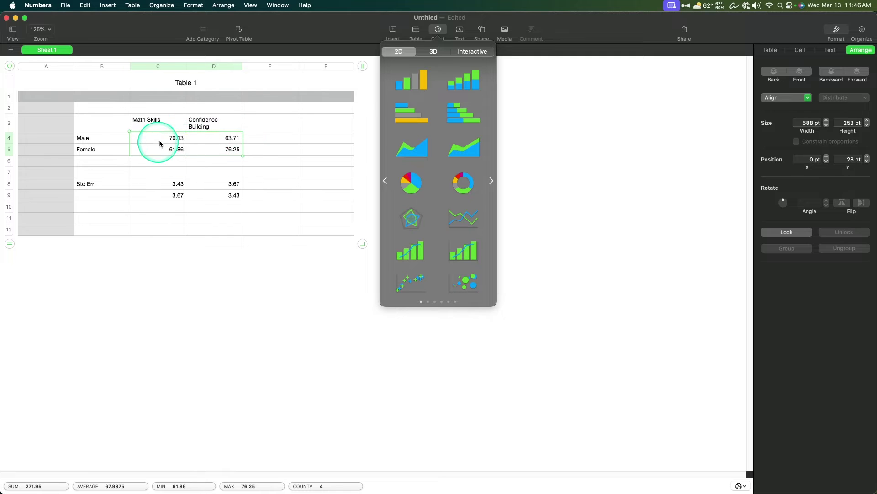
pyautogui.click(492, 180)
pyautogui.click(492, 180)
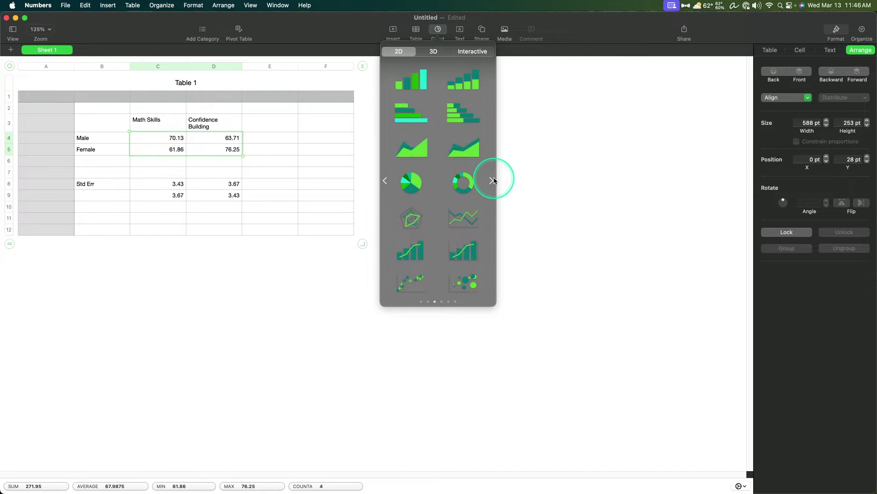
pyautogui.click(492, 180)
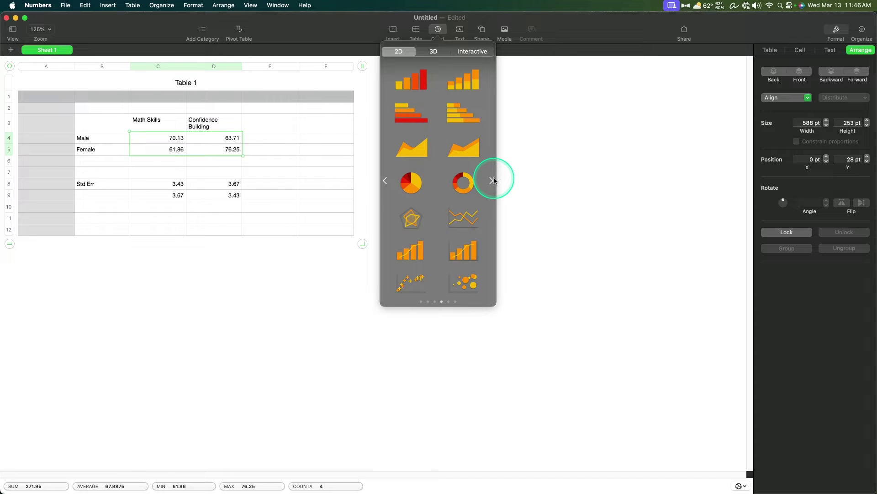
pyautogui.click(493, 180)
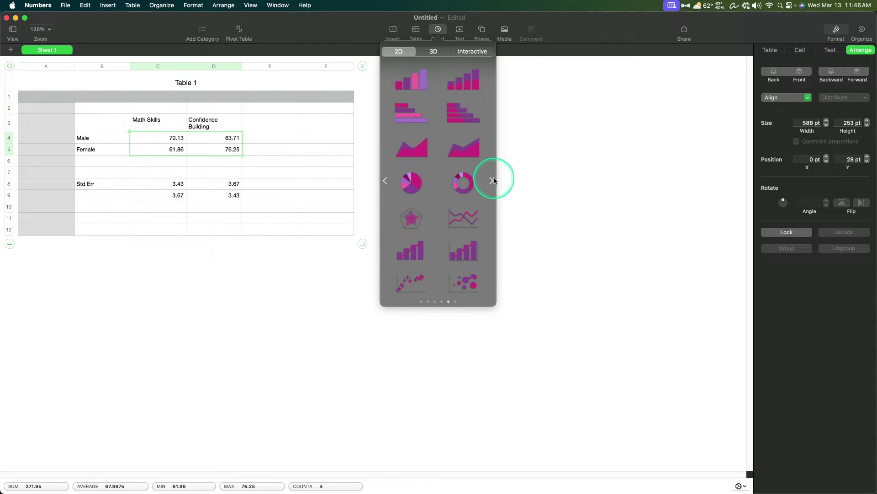
pyautogui.click(492, 180)
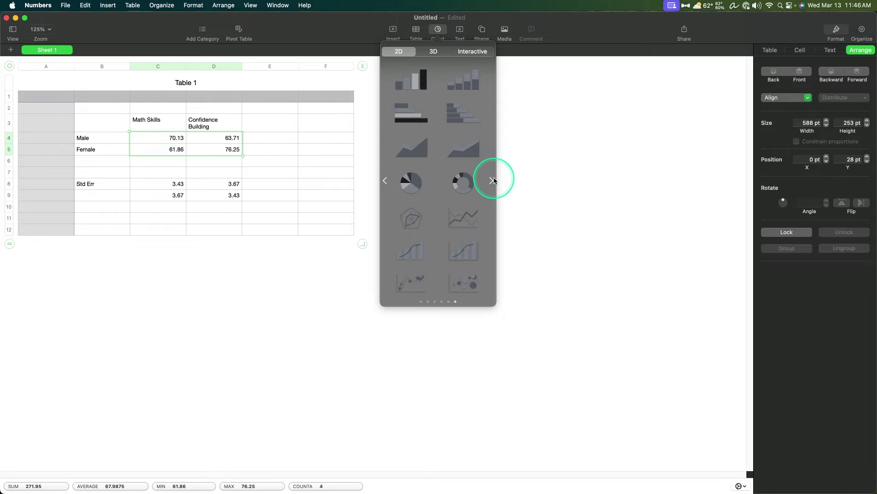
pyautogui.click(492, 180)
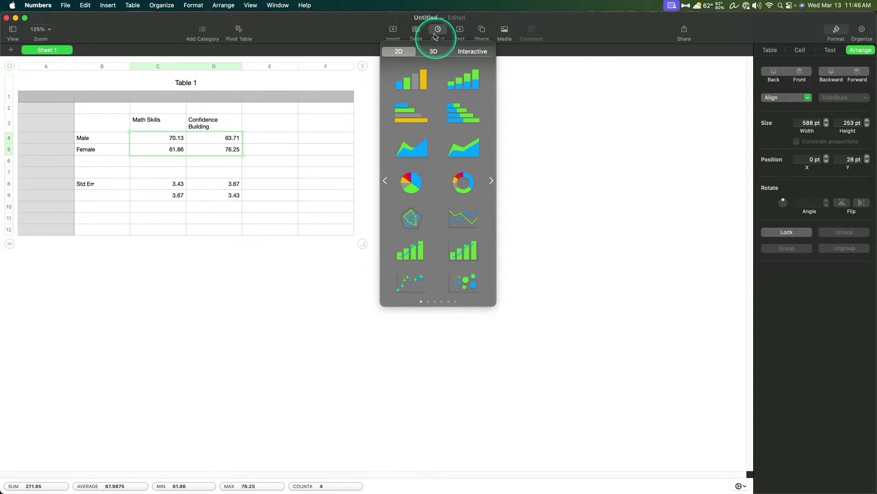
pyautogui.click(434, 51)
pyautogui.click(477, 52)
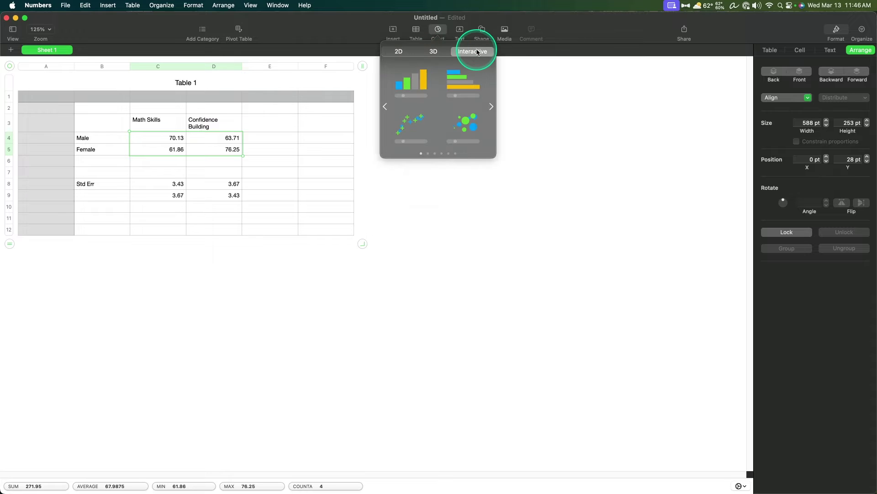
# Insert a 2D column chart of the selected scores, place it beside the table and enlarge it
pyautogui.click(394, 51)
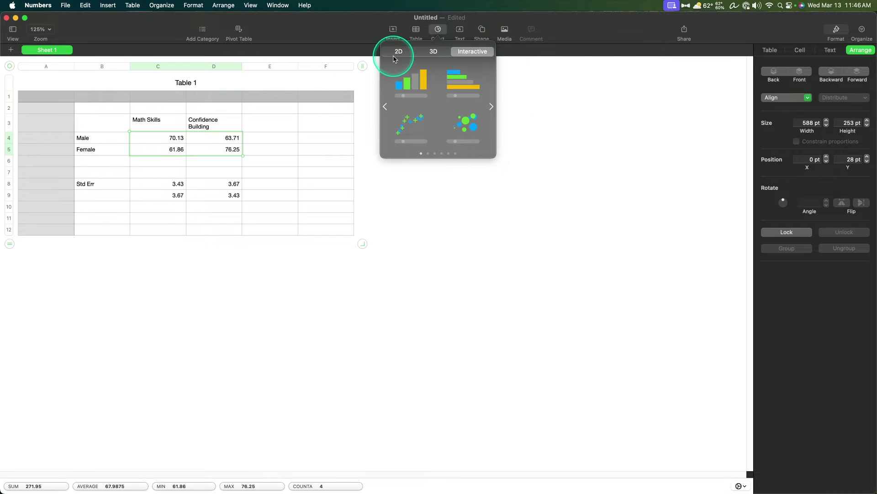
pyautogui.click(410, 113)
pyautogui.moveTo(161, 301); pyautogui.dragTo(594, 111)
pyautogui.moveTo(461, 237); pyautogui.dragTo(397, 319)
pyautogui.click(663, 311)
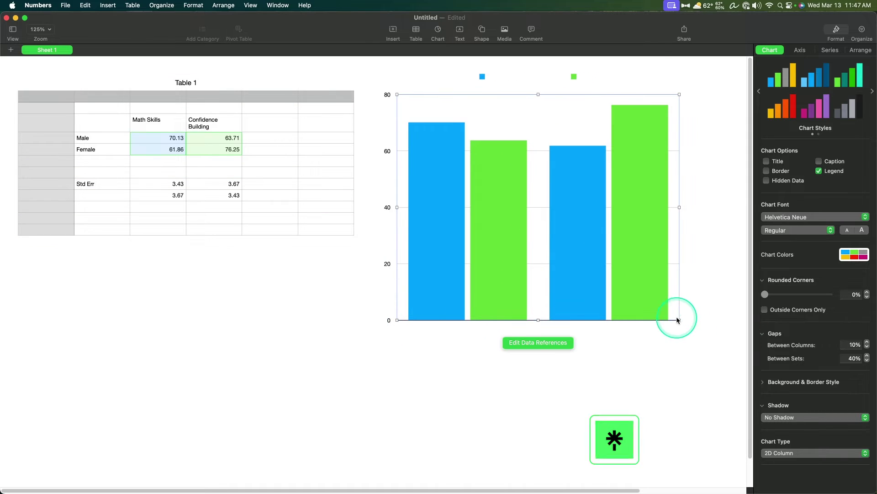
pyautogui.moveTo(680, 319); pyautogui.dragTo(718, 339)
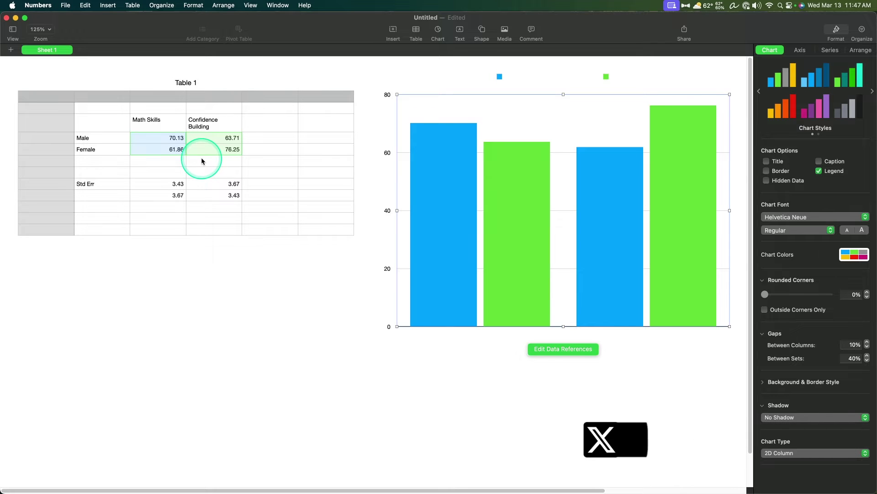
# Examine the preset chart styles and the colour palettes available for the column chart
pyautogui.click(872, 91)
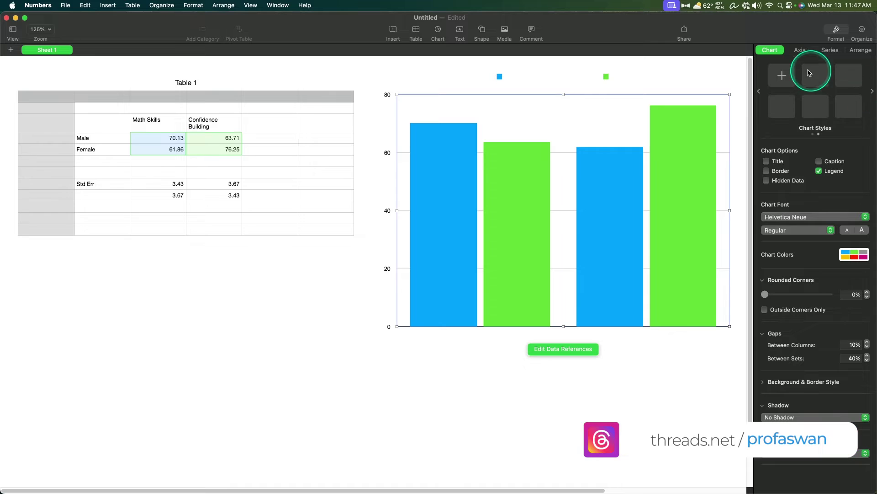
pyautogui.click(757, 93)
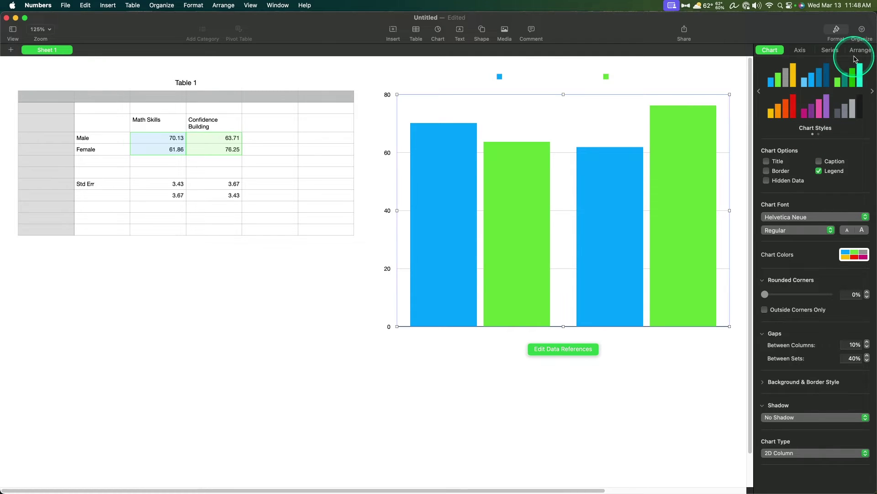
pyautogui.click(858, 256)
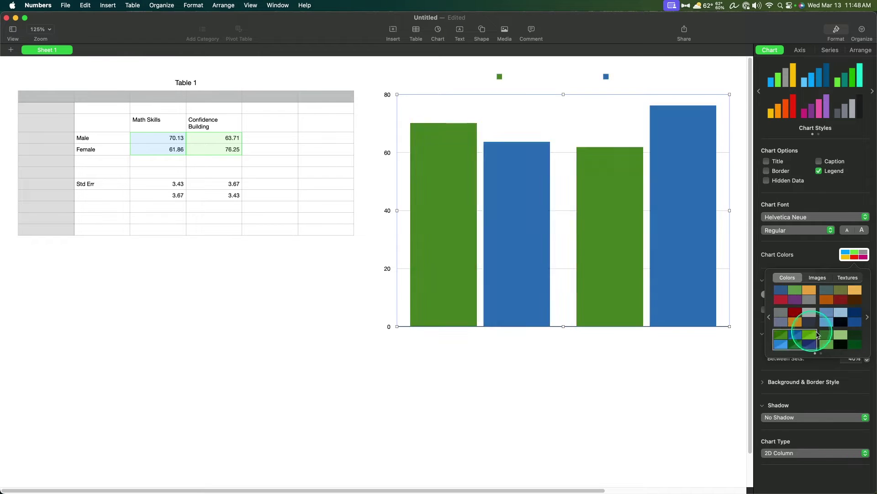
pyautogui.click(868, 317)
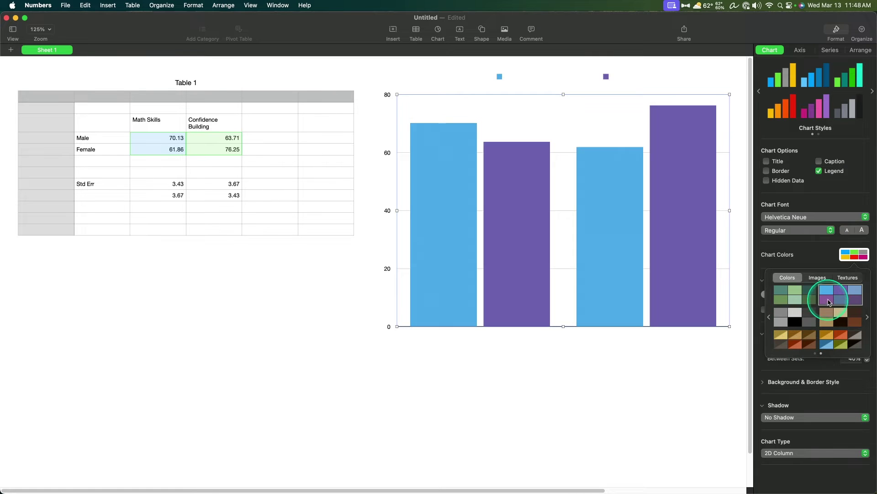
pyautogui.click(769, 317)
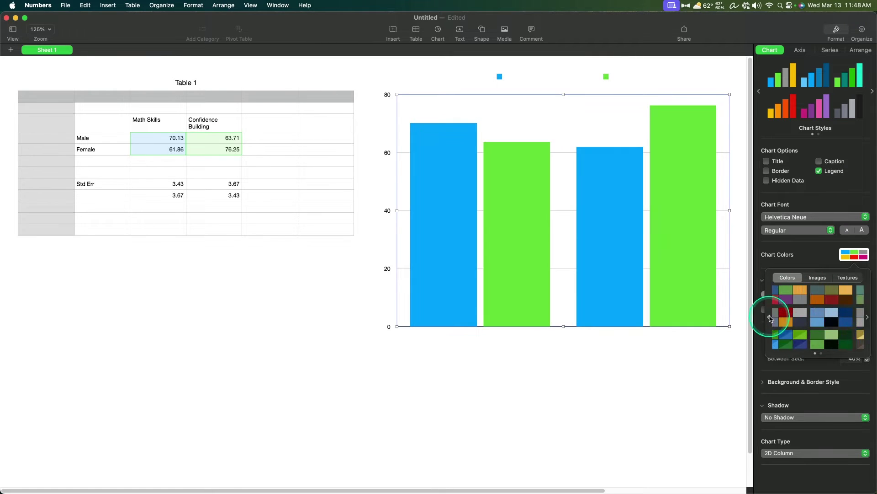
pyautogui.click(820, 254)
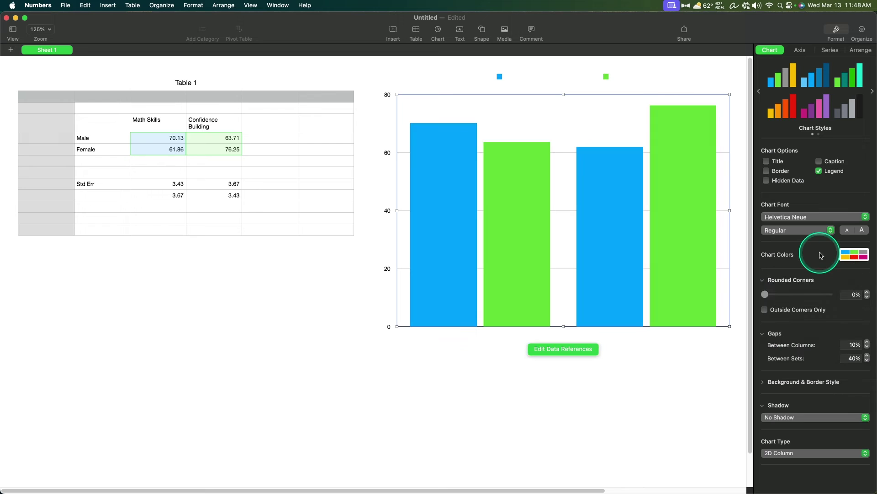
# Set the chart font to Arial and increase the chart's text size by one increment
pyautogui.click(836, 217)
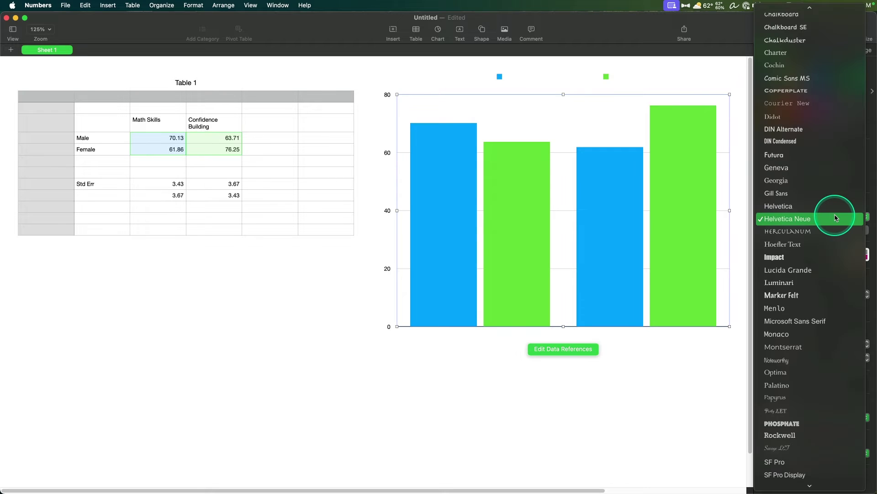
pyautogui.scroll(10, 838, 219)
pyautogui.click(773, 62)
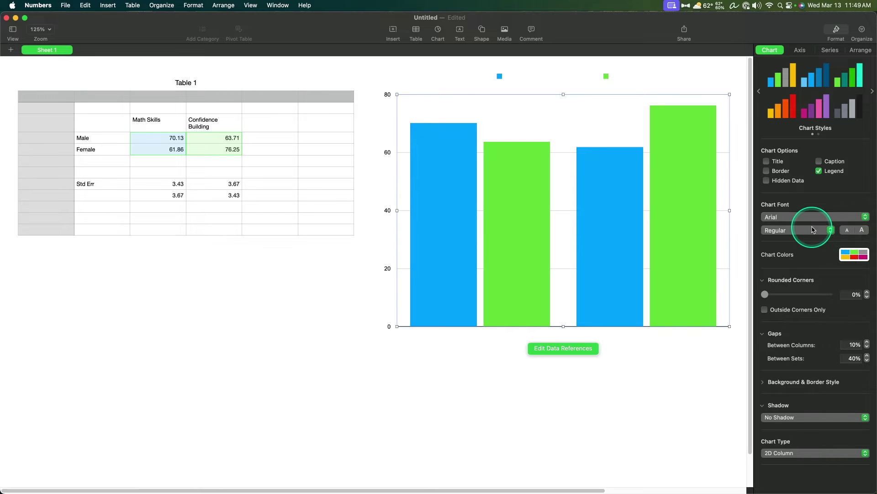
pyautogui.click(862, 230)
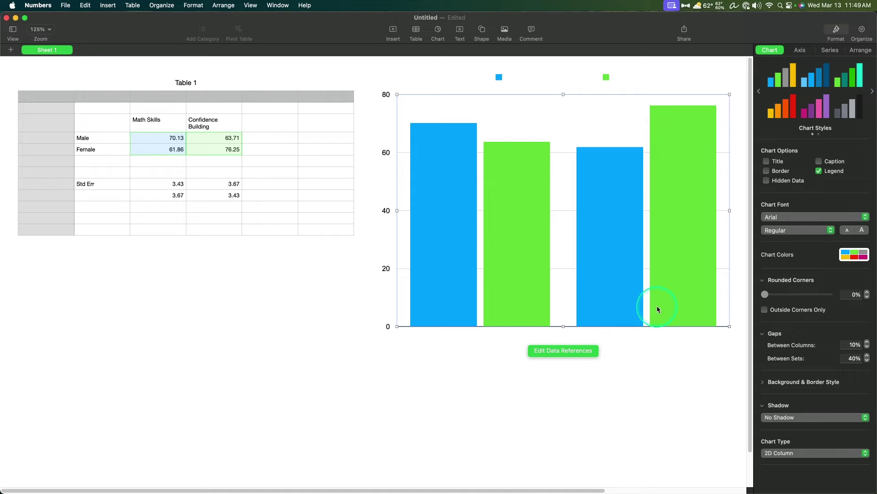
# Try the rounded corners setting and the Outside Corners Only option on the columns, and turn the option back off
pyautogui.moveTo(765, 294); pyautogui.dragTo(746, 300)
pyautogui.click(765, 307)
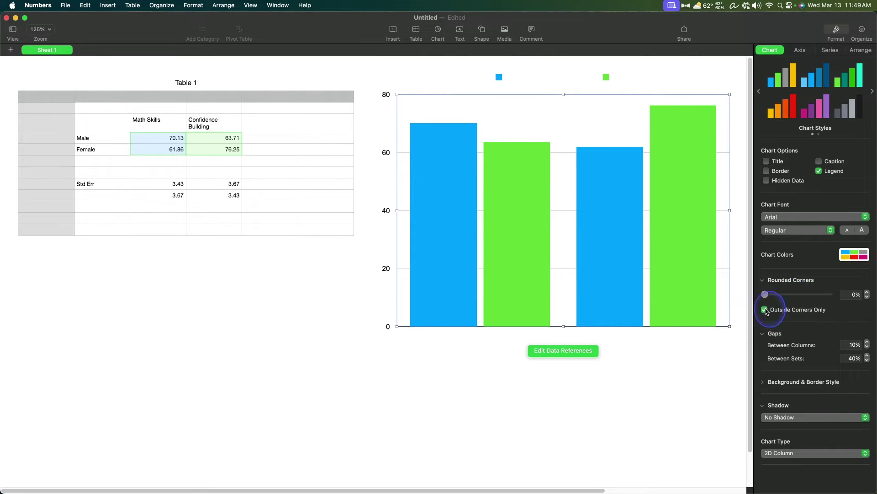
pyautogui.click(765, 309)
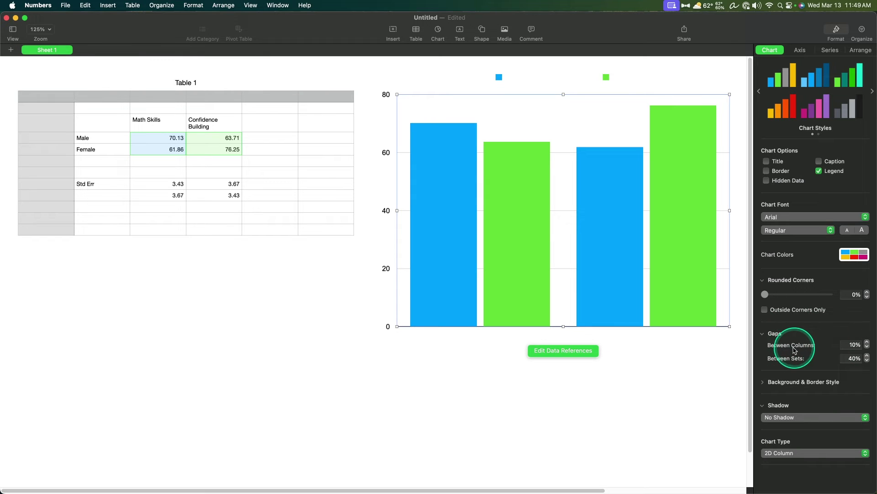
# Set the chart's gap between columns to 0%
pyautogui.click(868, 347)
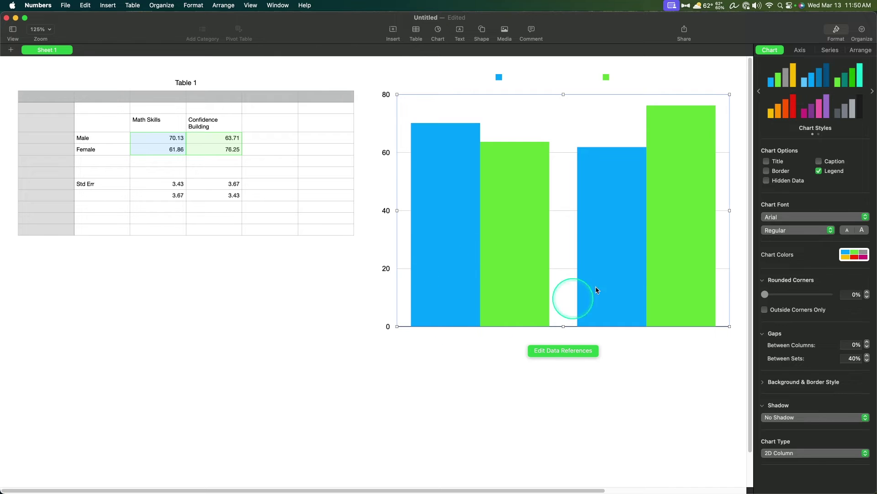
# Set the chart's gap between sets to 60% and check the background fill options in the Background & Border Style settings
pyautogui.click(867, 357)
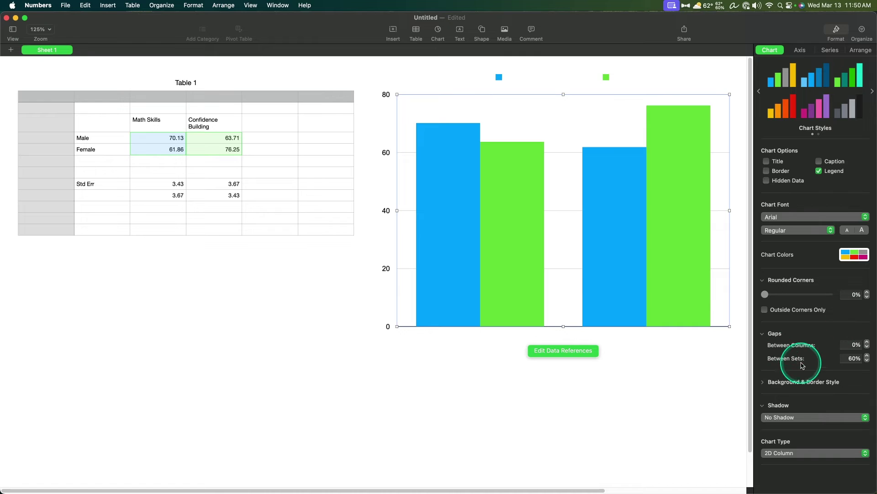
pyautogui.click(810, 383)
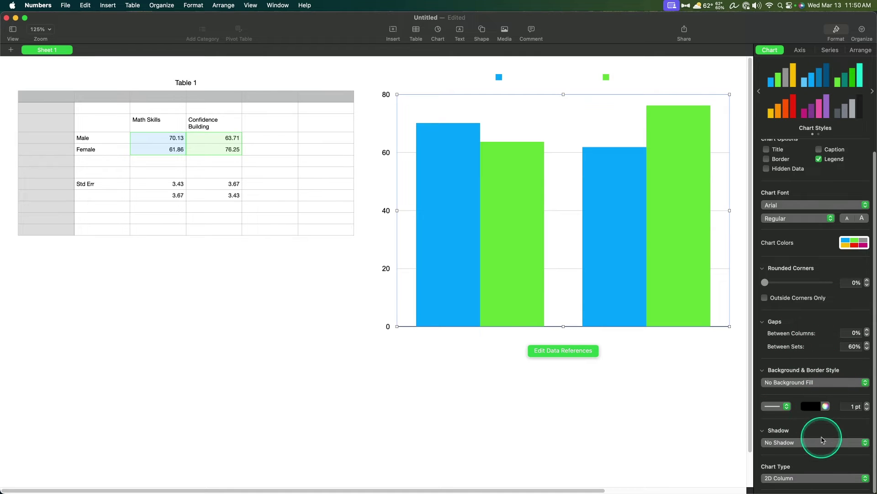
pyautogui.click(794, 382)
pyautogui.click(839, 370)
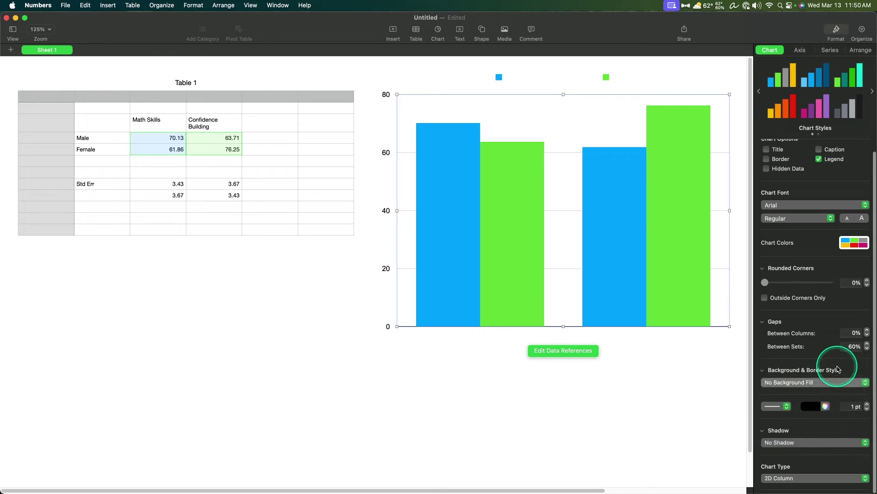
# Try the chart's border line style as None, compare the chart without the baseline, and restore the solid line
pyautogui.click(788, 407)
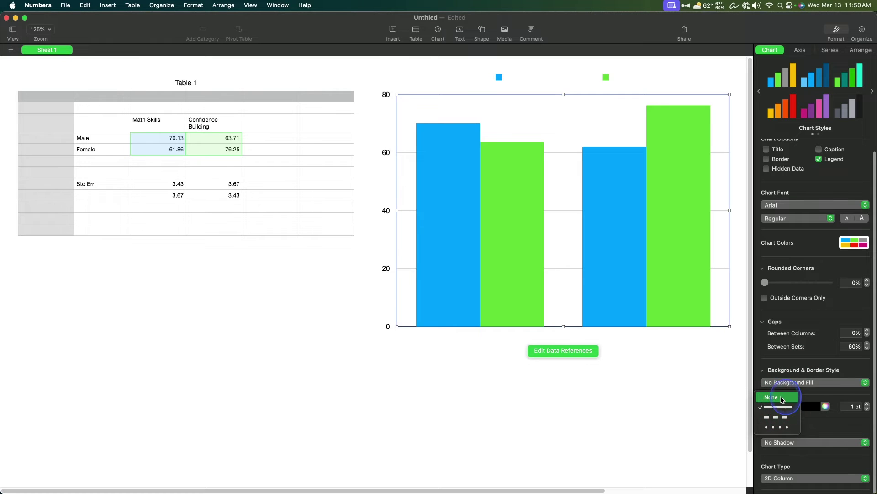
pyautogui.click(781, 399)
pyautogui.click(505, 444)
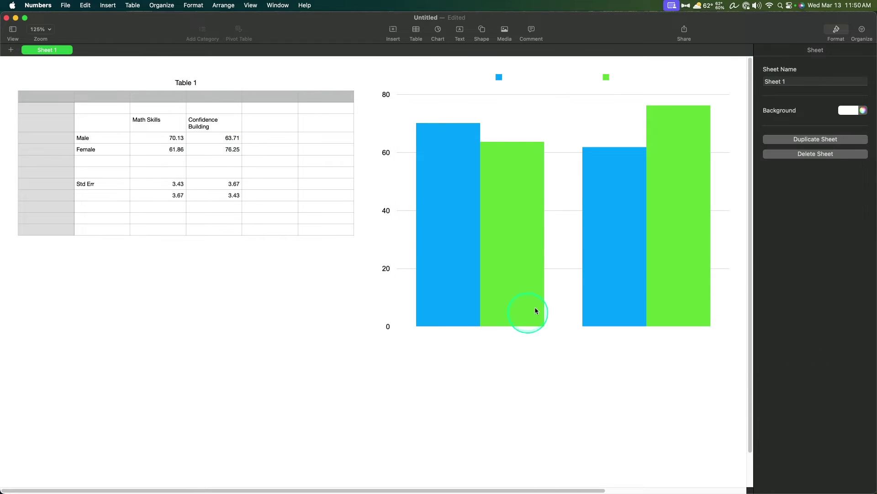
pyautogui.click(564, 249)
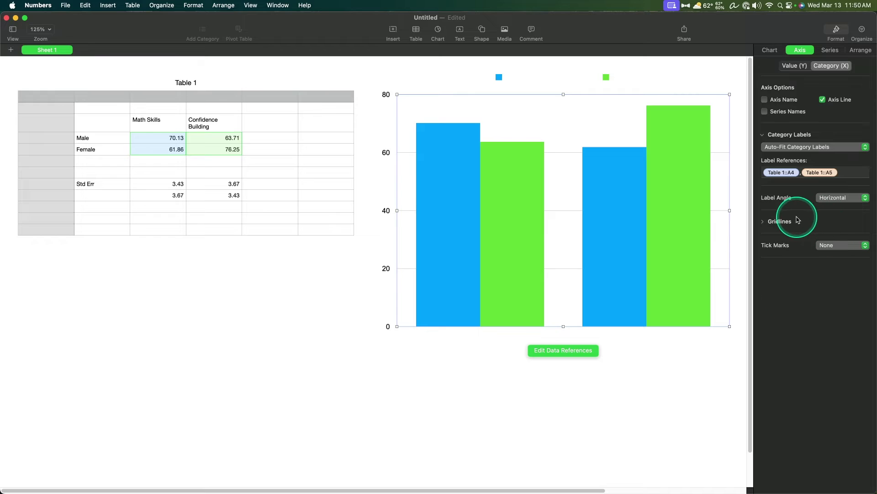
pyautogui.click(771, 51)
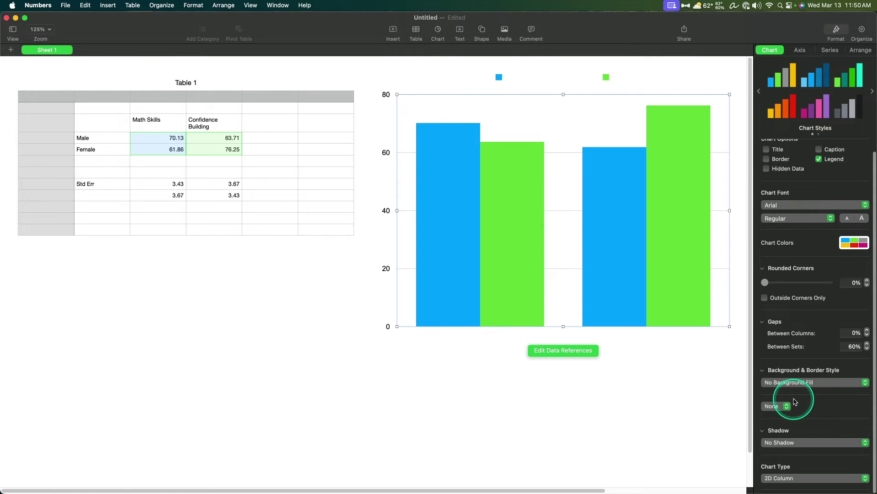
pyautogui.click(703, 414)
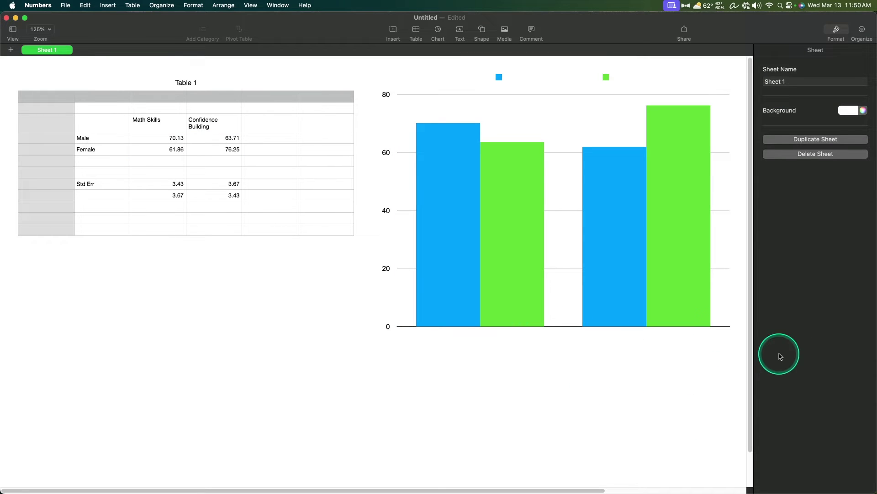
pyautogui.click(569, 233)
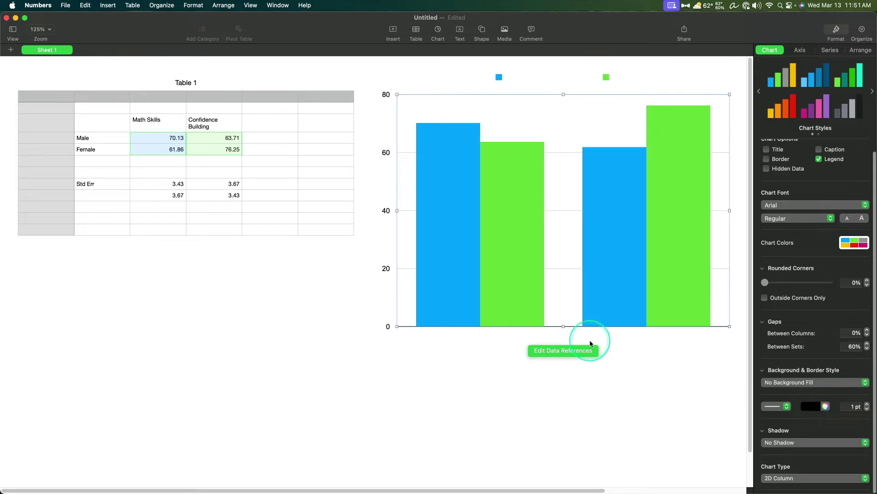
# Try the Individual Series and Grouped shadows on the columns, and return the chart to No Shadow
pyautogui.click(828, 442)
pyautogui.click(830, 452)
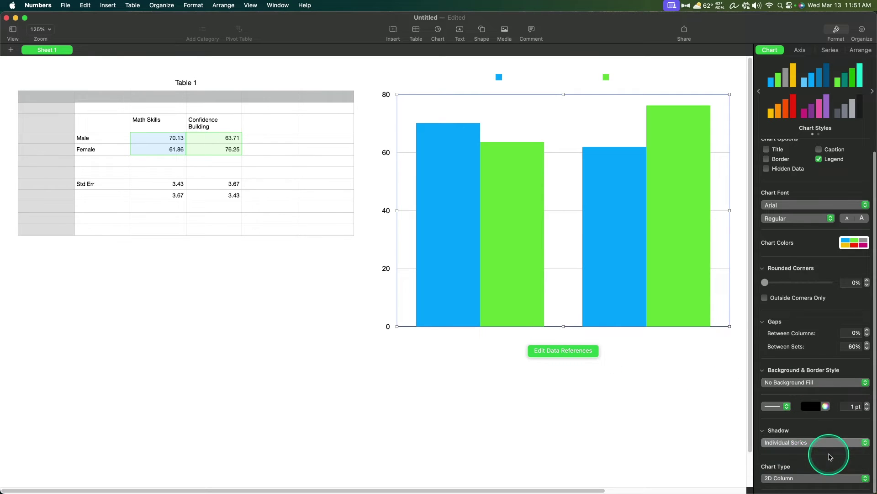
pyautogui.click(833, 446)
pyautogui.click(829, 453)
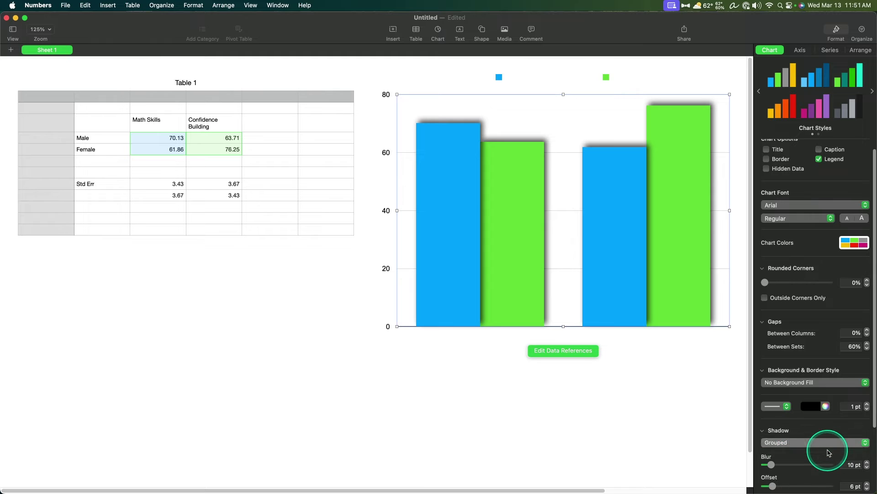
pyautogui.click(828, 443)
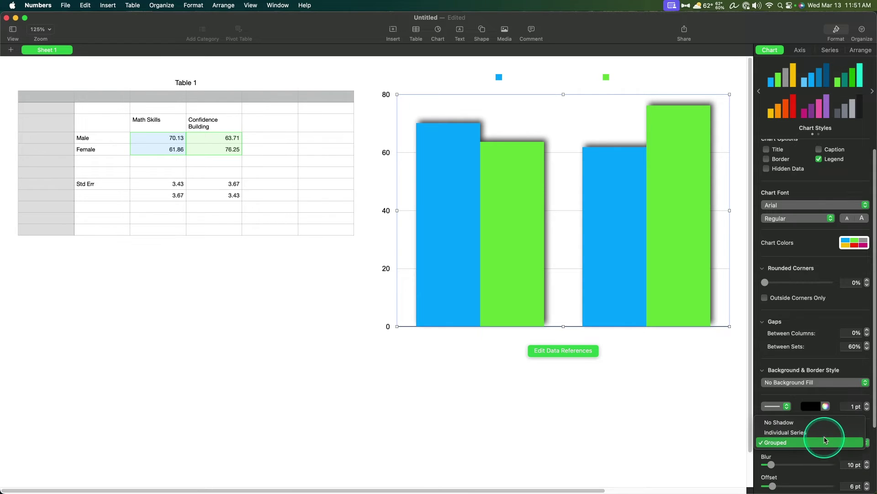
pyautogui.click(822, 427)
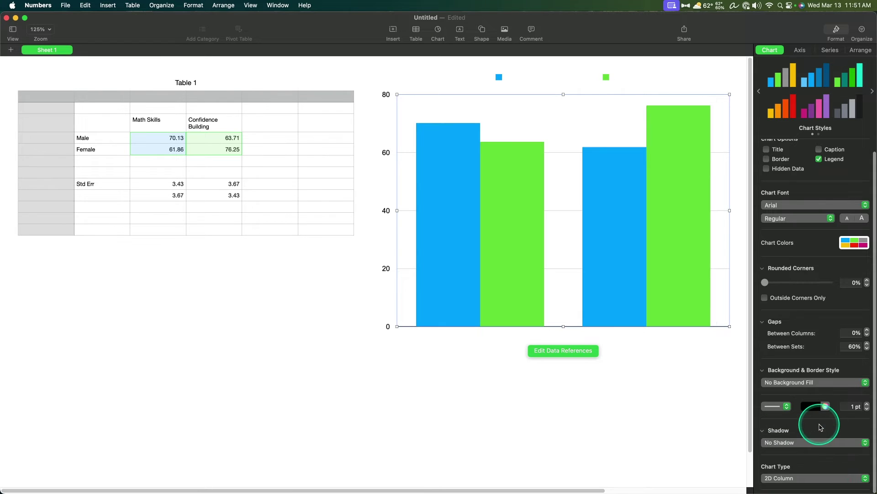
# Examine the available 2D, 3D and interactive chart types while keeping 2D Column
pyautogui.click(822, 478)
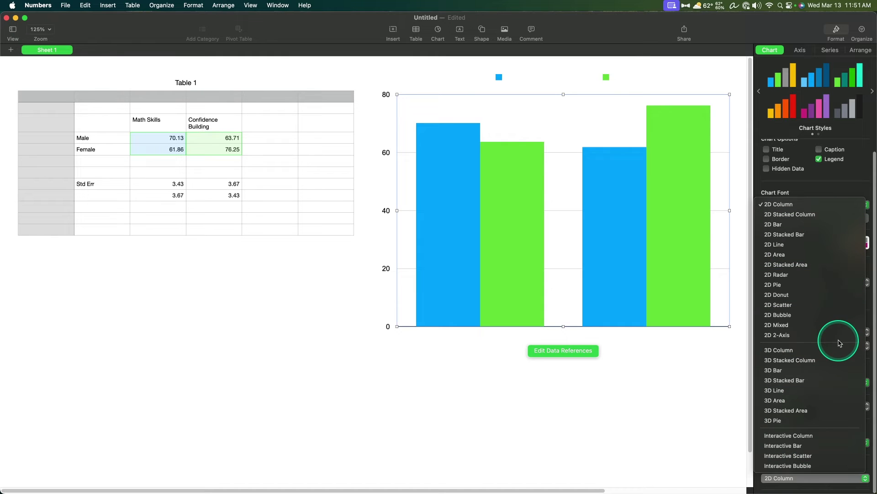
pyautogui.click(842, 477)
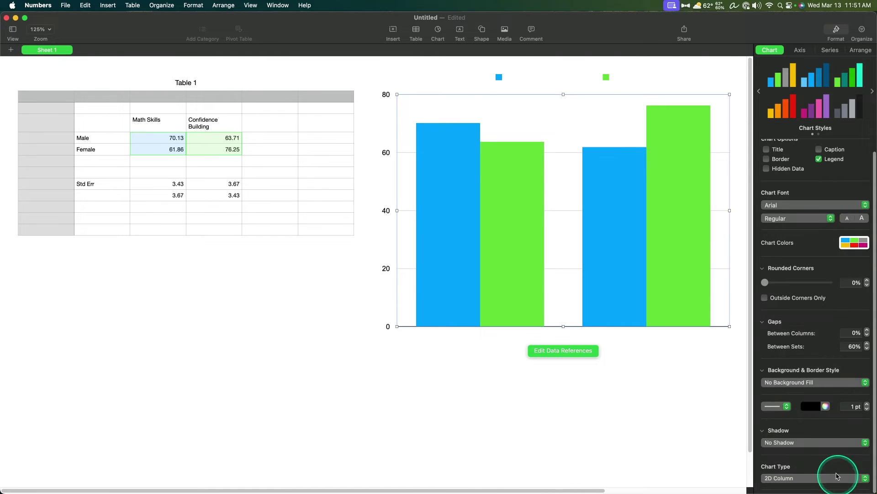
pyautogui.scroll(1, 807, 151)
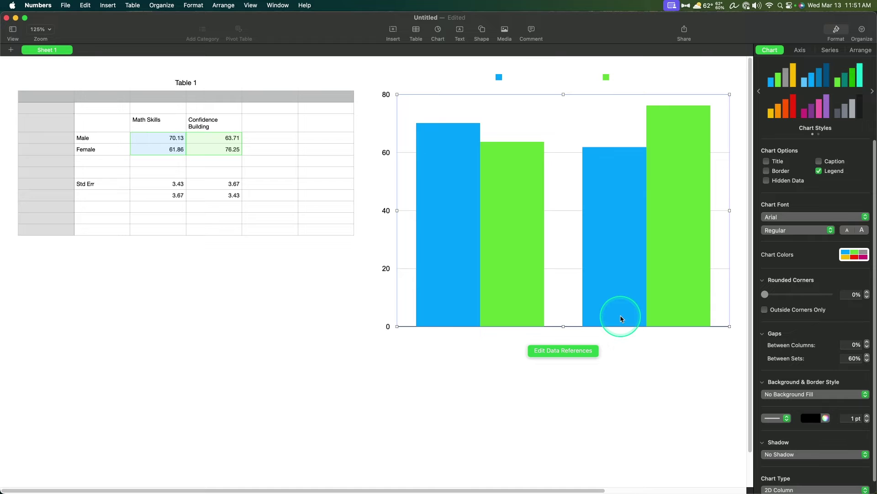
# Turn on the axis name and series names for the chart's category (X) axis
pyautogui.click(800, 51)
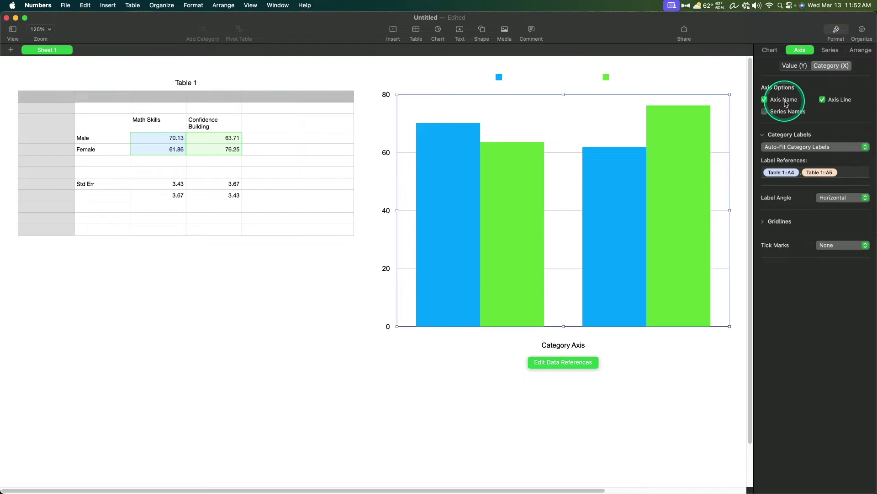
pyautogui.click(787, 112)
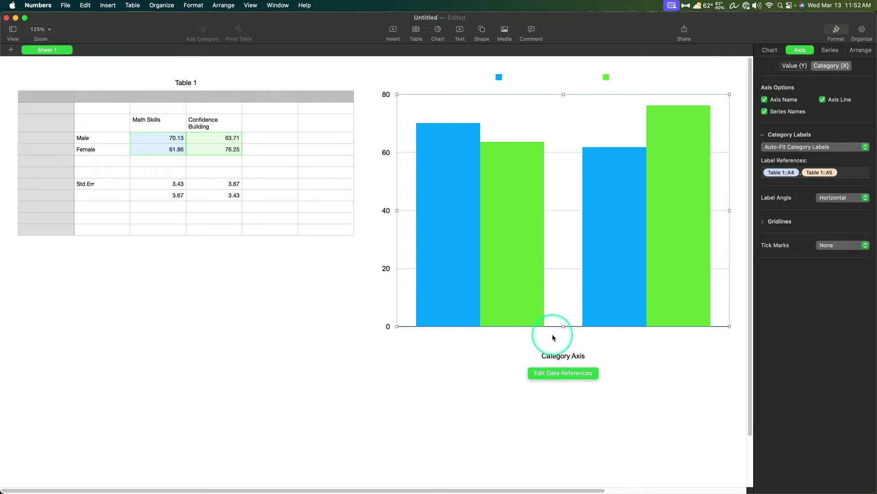
# Set the category axis label references to Table 1 cells B4 and B5, keeping Auto-Fit Category Labels
pyautogui.click(792, 173)
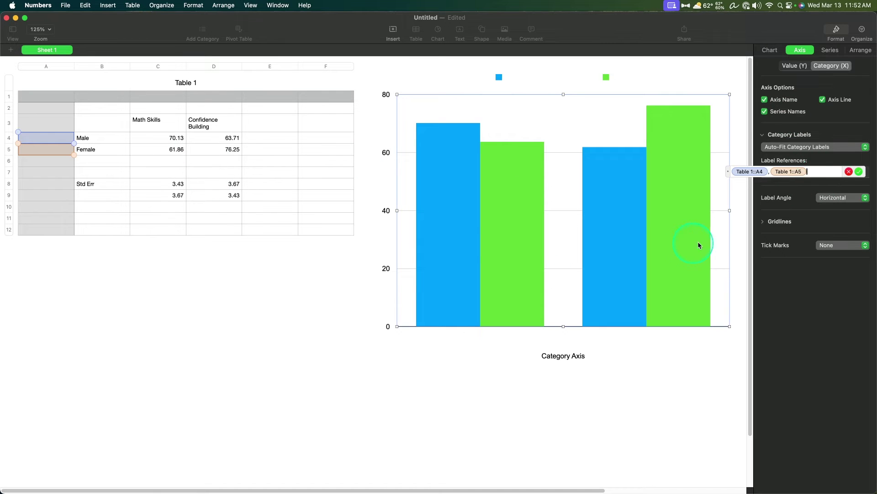
pyautogui.click(822, 149)
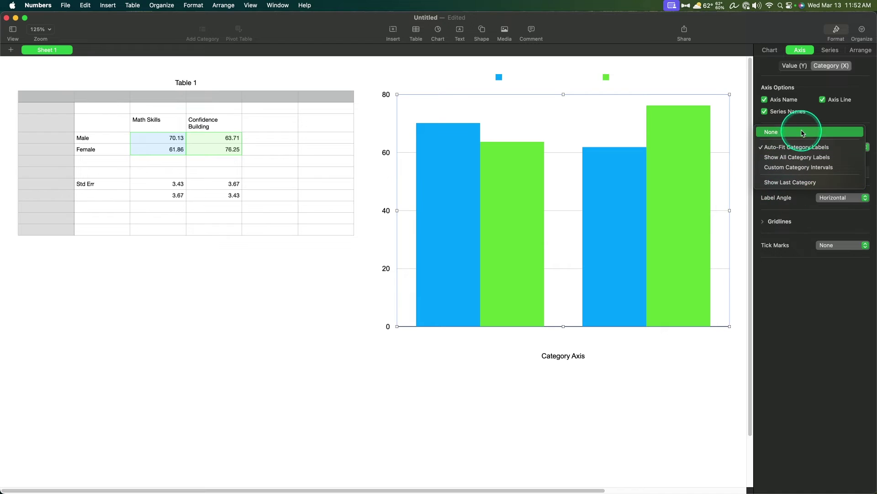
pyautogui.click(779, 146)
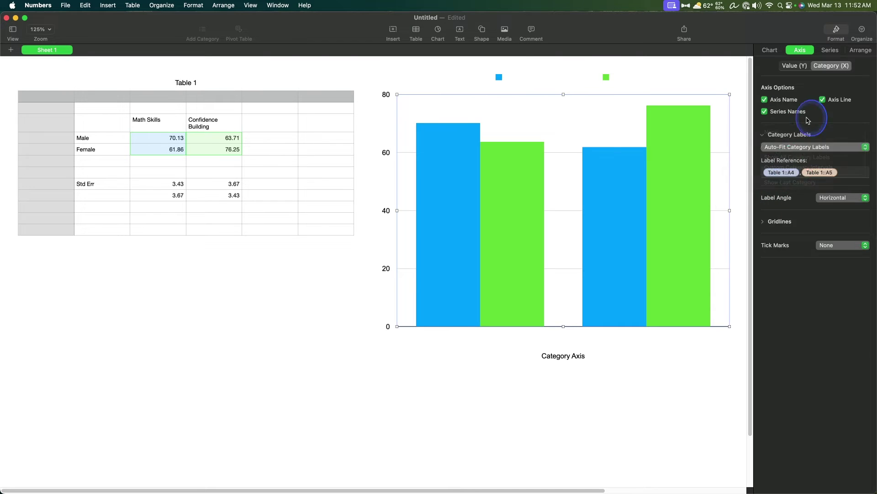
pyautogui.click(853, 166)
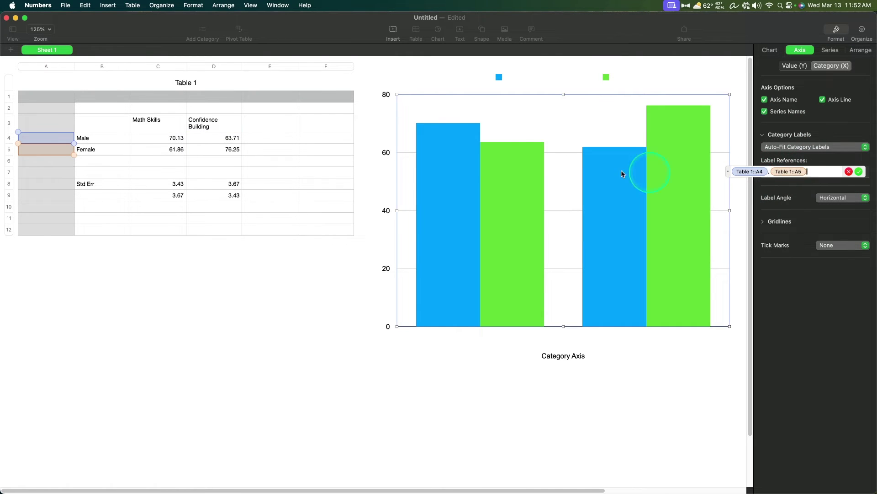
pyautogui.moveTo(39, 138); pyautogui.dragTo(91, 139)
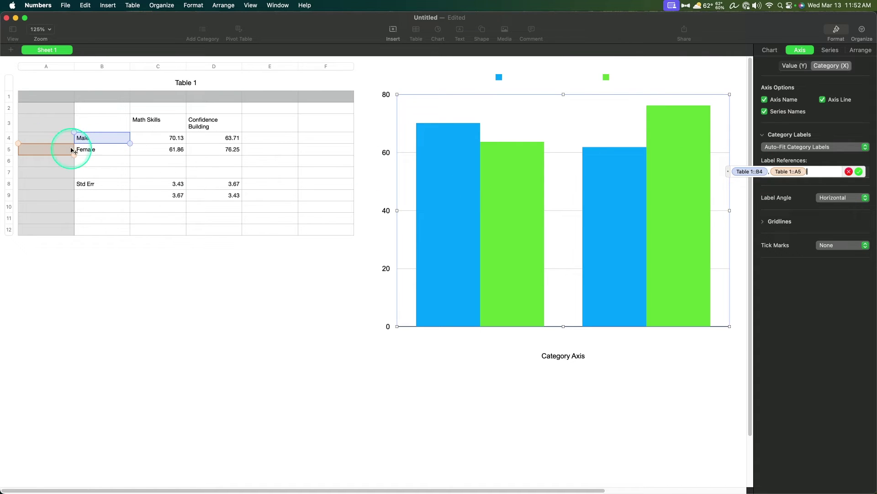
pyautogui.moveTo(72, 150); pyautogui.dragTo(100, 150)
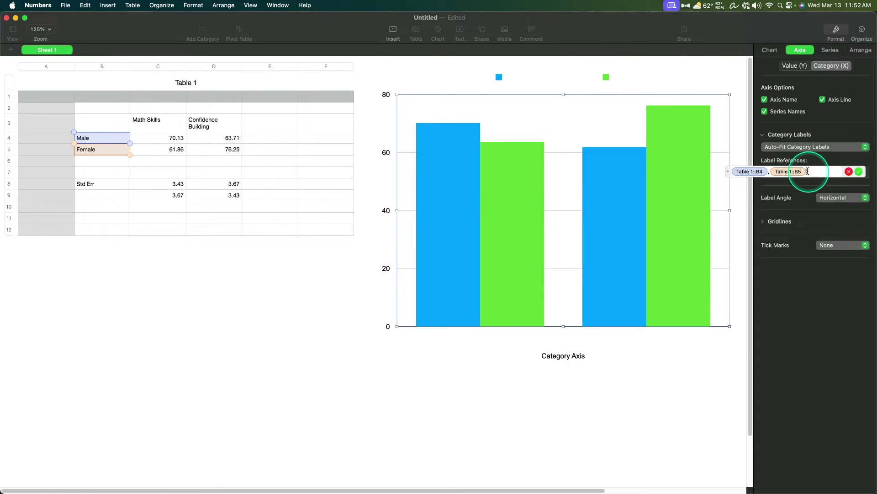
pyautogui.click(860, 172)
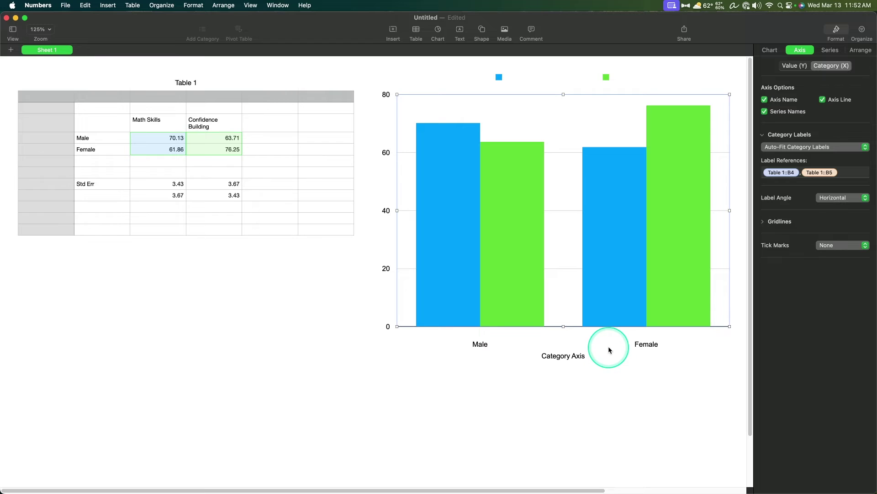
# Rename the category axis title as Gender
pyautogui.click(563, 358)
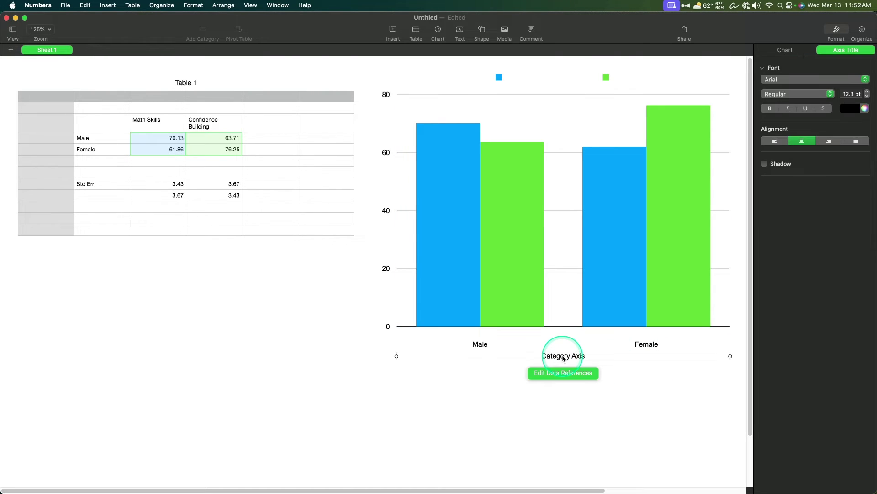
pyautogui.click(563, 356)
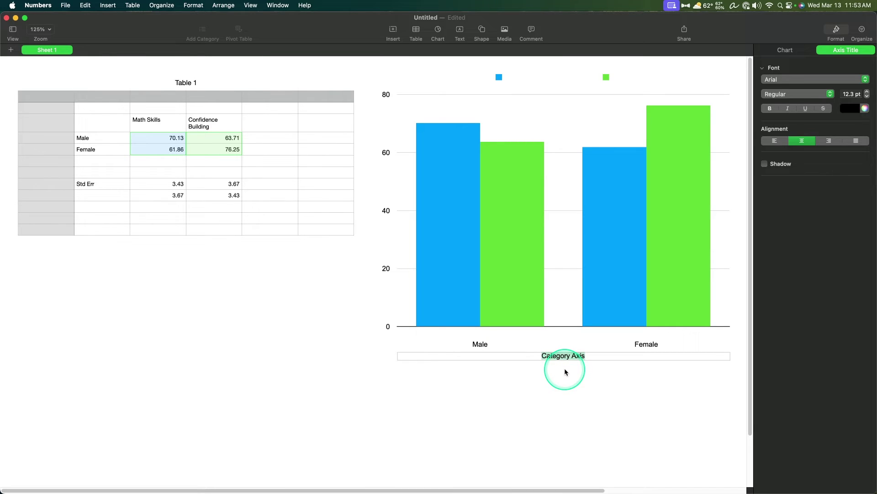
pyautogui.write('Gender')
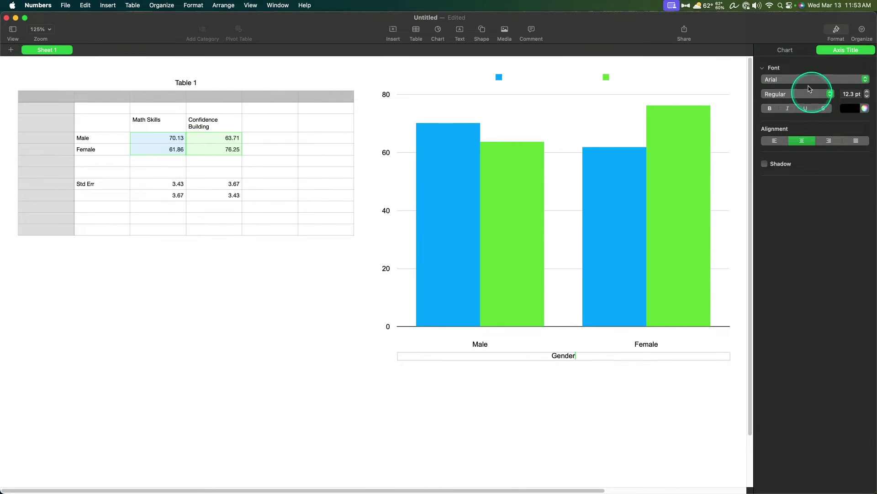
# Set the Gender axis title's font size to 14 pt
pyautogui.click(867, 92)
pyautogui.click(867, 91)
pyautogui.click(867, 92)
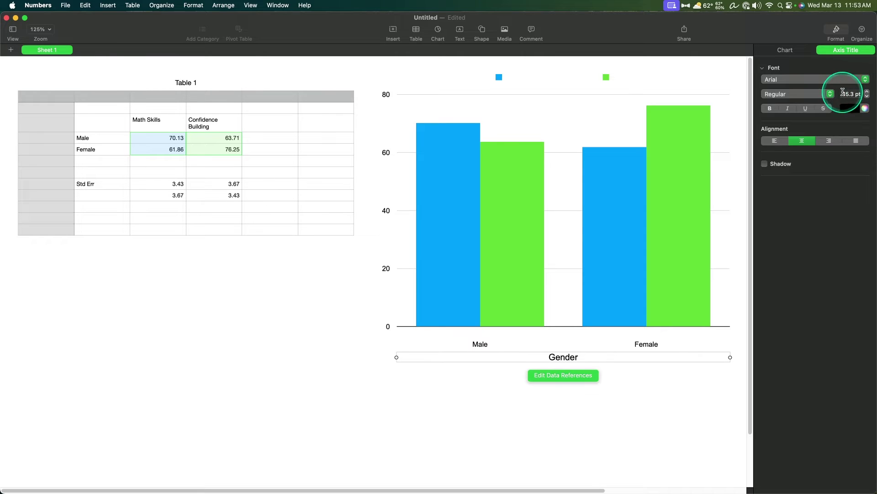
pyautogui.press('Return')
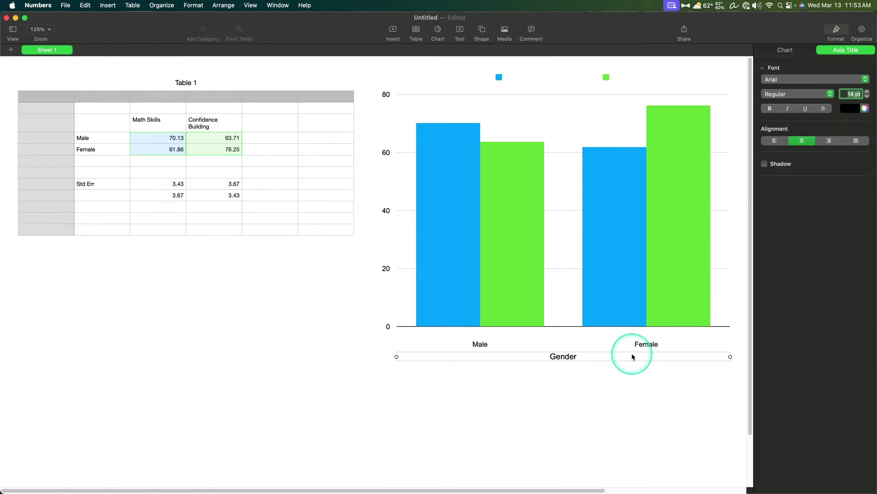
# Set the font size of the Male and Female category labels to 14 pt
pyautogui.click(648, 338)
pyautogui.click(650, 344)
pyautogui.click(646, 347)
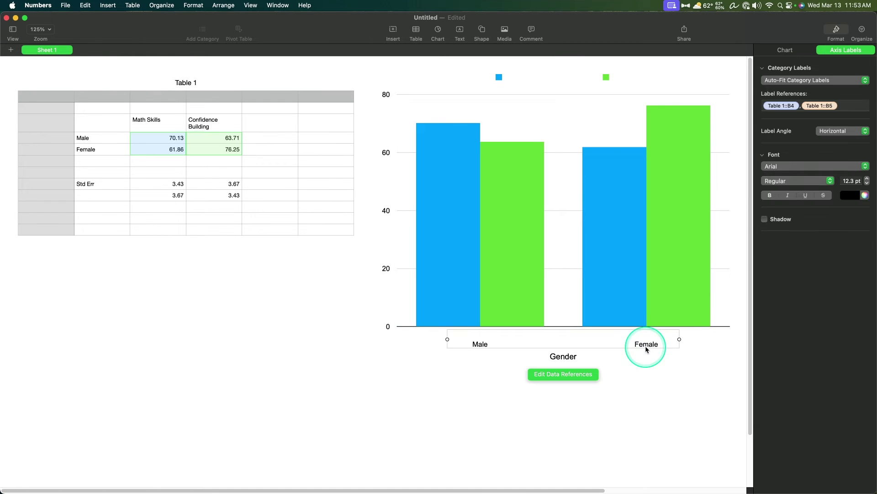
pyautogui.click(492, 346)
pyautogui.click(652, 344)
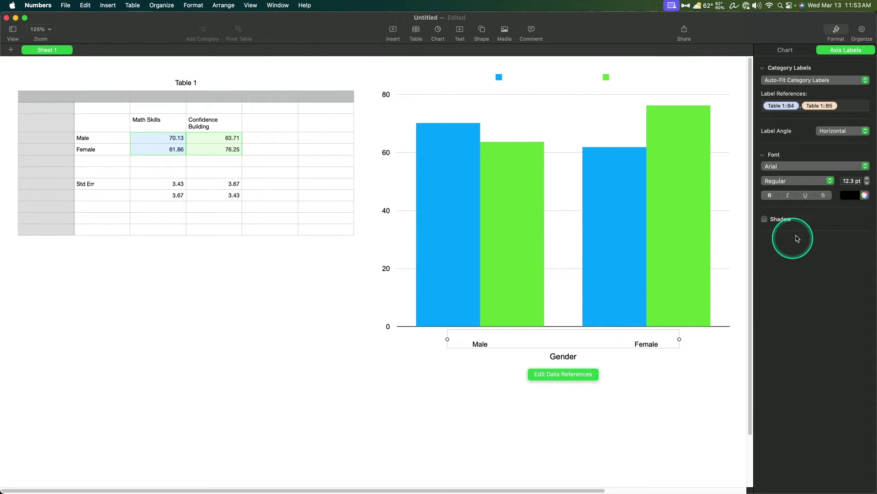
pyautogui.click(851, 181)
pyautogui.write('14')
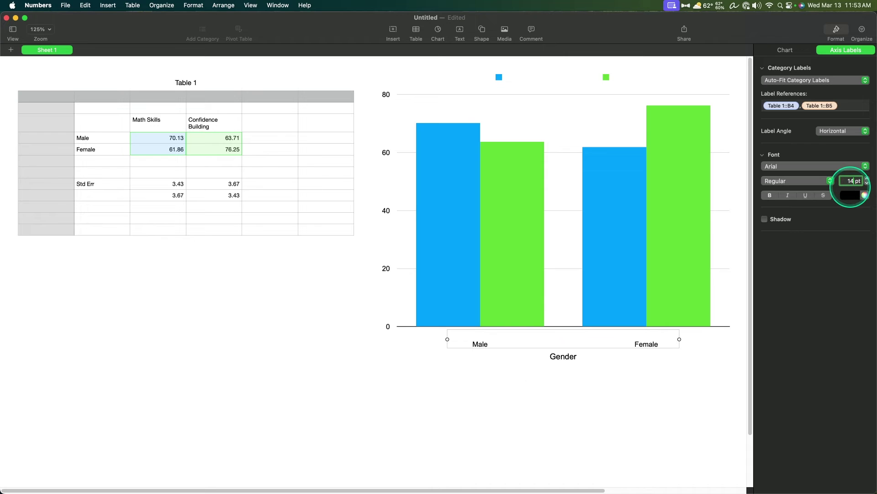
pyautogui.press('Return')
pyautogui.click(594, 347)
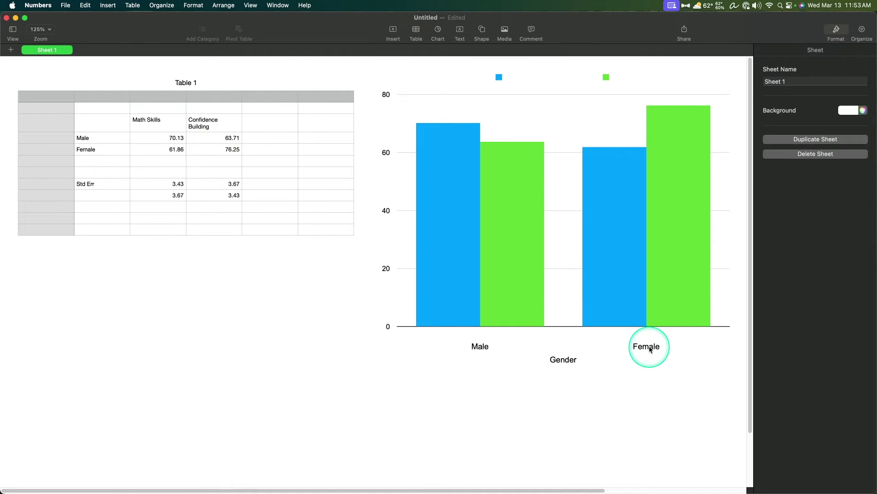
pyautogui.click(648, 346)
pyautogui.doubleClick(640, 347)
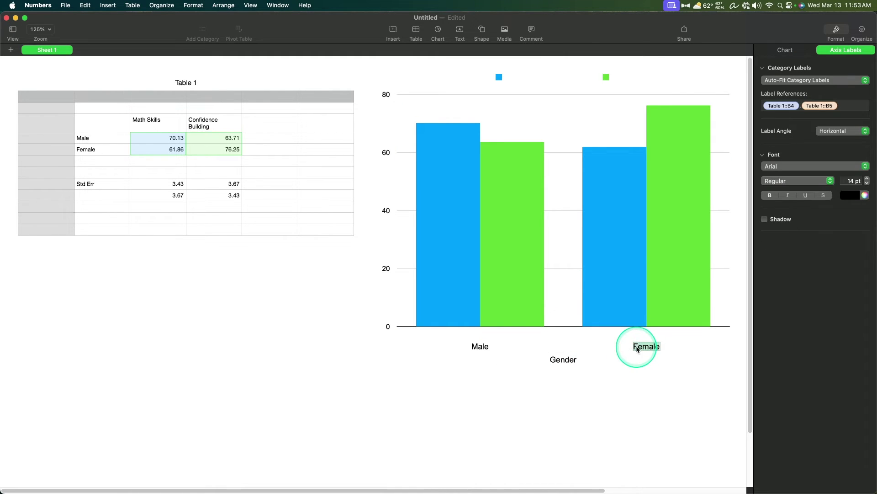
pyautogui.press('super+z')
pyautogui.click(617, 347)
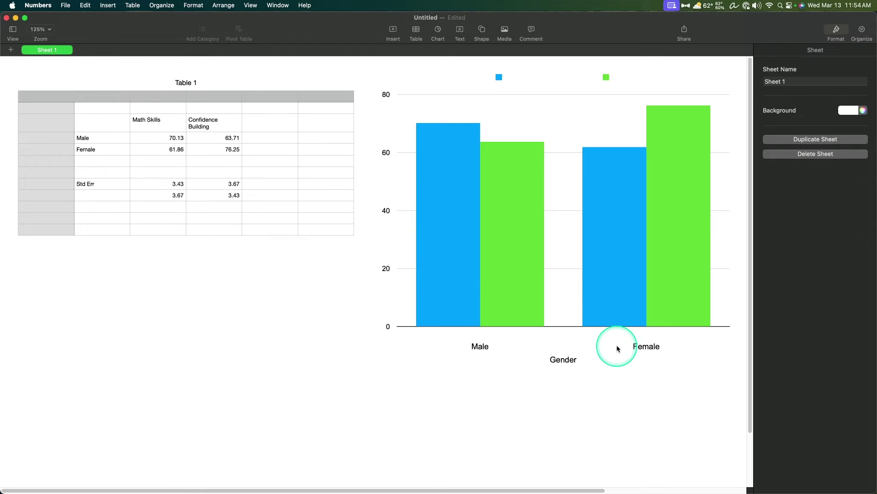
pyautogui.click(561, 307)
pyautogui.click(549, 346)
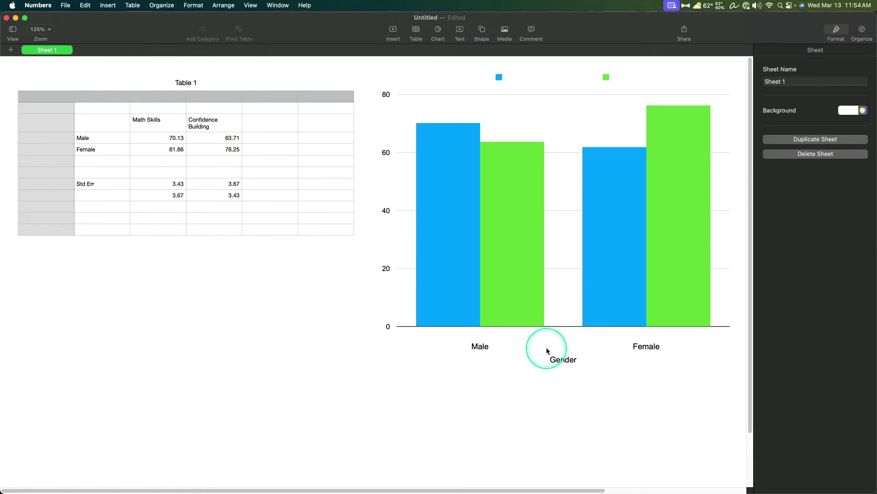
pyautogui.click(473, 347)
pyautogui.click(493, 347)
pyautogui.click(503, 341)
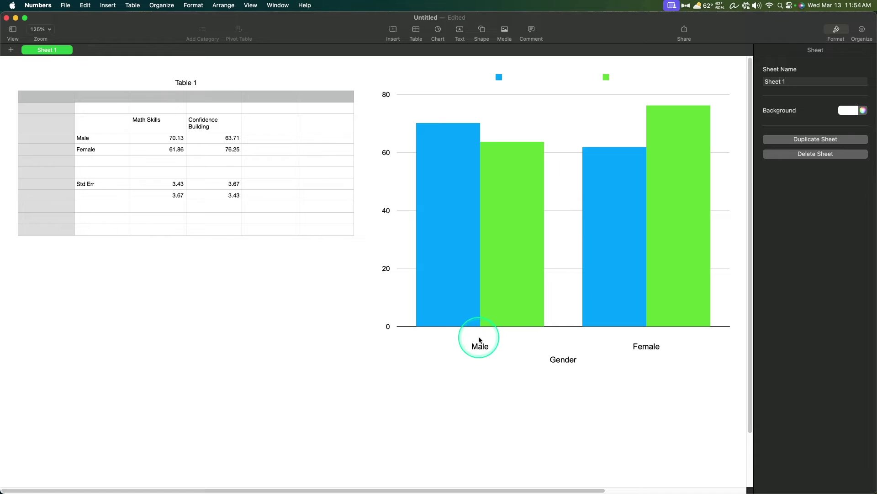
# Try the Right Diagonal and Left Diagonal label angles on the category axis labels and return them to Horizontal
pyautogui.click(479, 340)
pyautogui.click(479, 340)
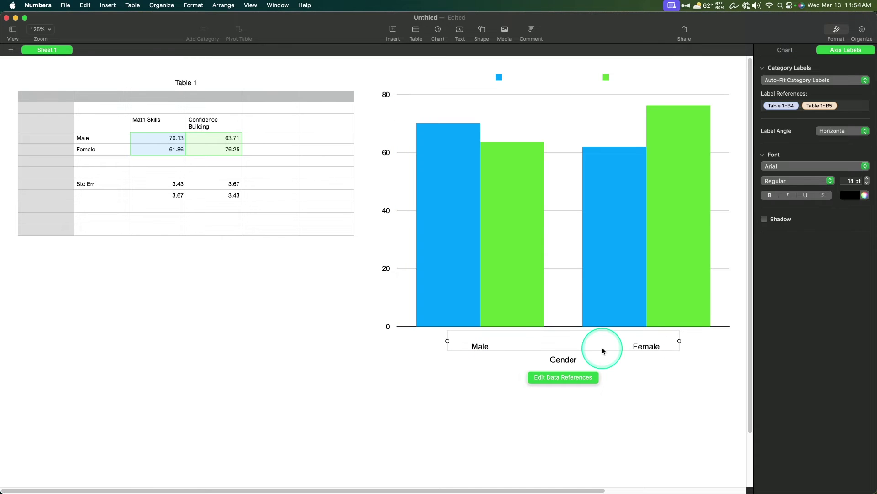
pyautogui.click(839, 131)
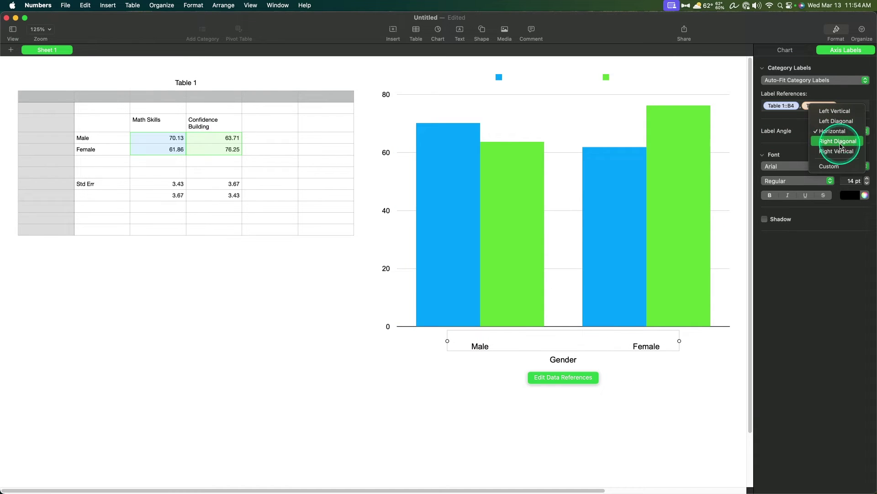
pyautogui.click(843, 142)
pyautogui.click(850, 133)
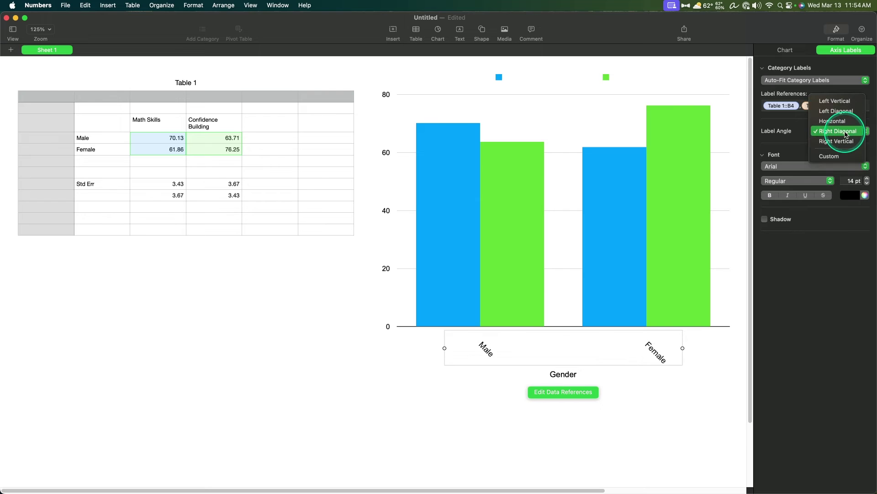
pyautogui.click(850, 114)
pyautogui.click(850, 131)
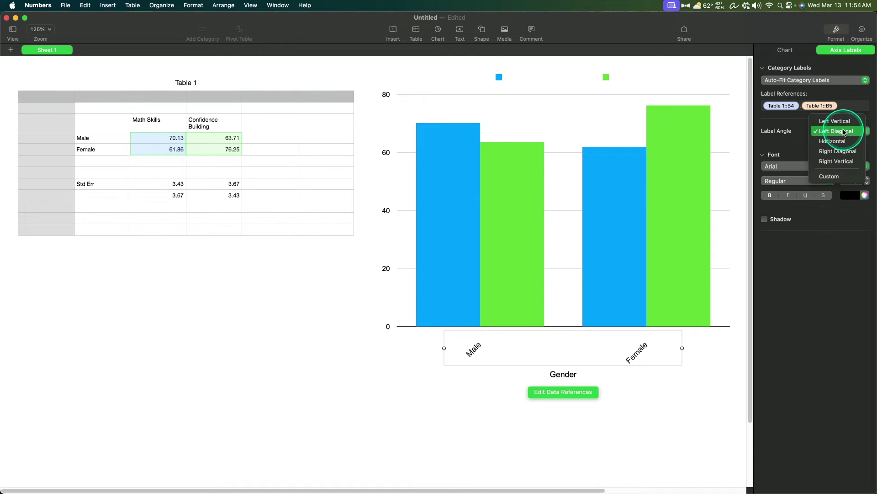
pyautogui.click(832, 141)
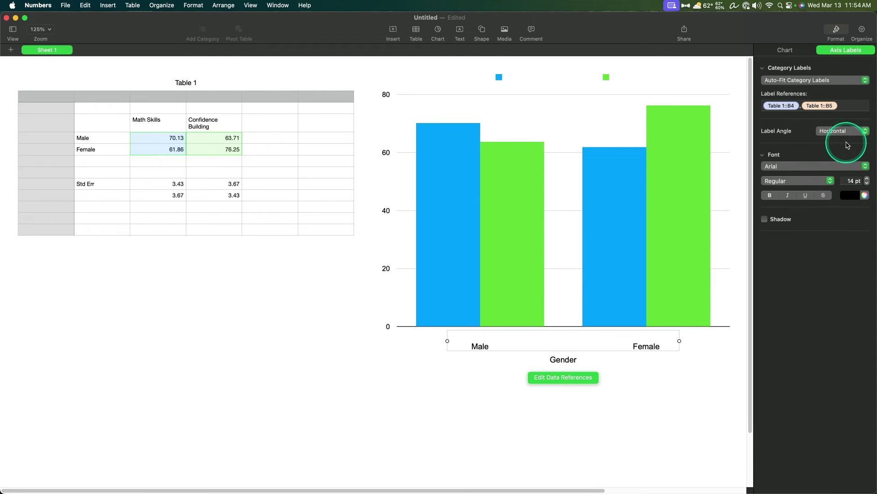
pyautogui.click(680, 343)
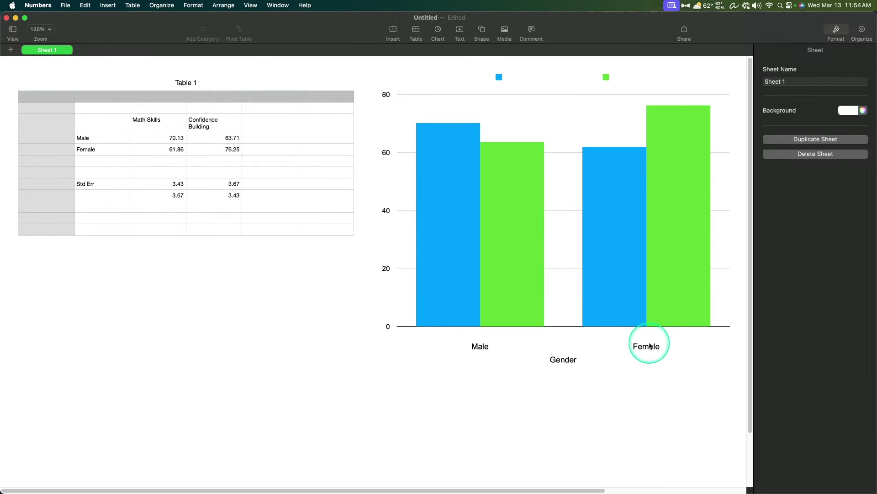
pyautogui.click(647, 348)
pyautogui.click(647, 348)
pyautogui.click(679, 341)
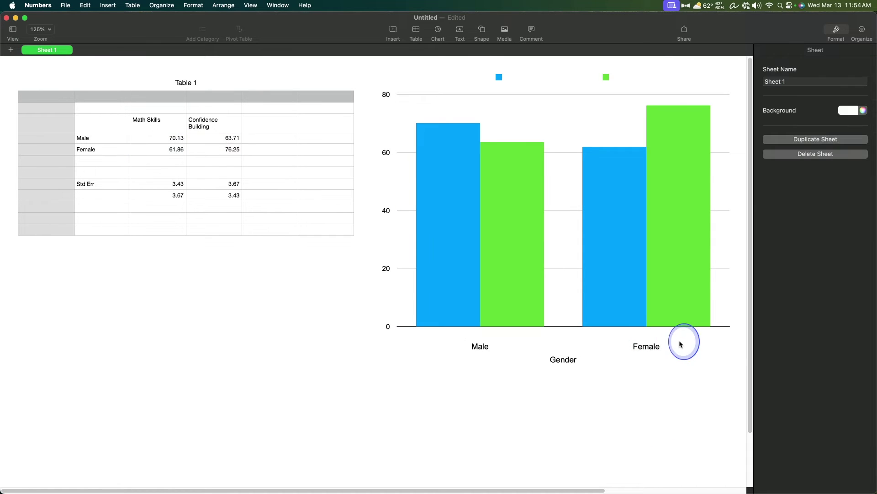
pyautogui.click(642, 346)
pyautogui.click(642, 346)
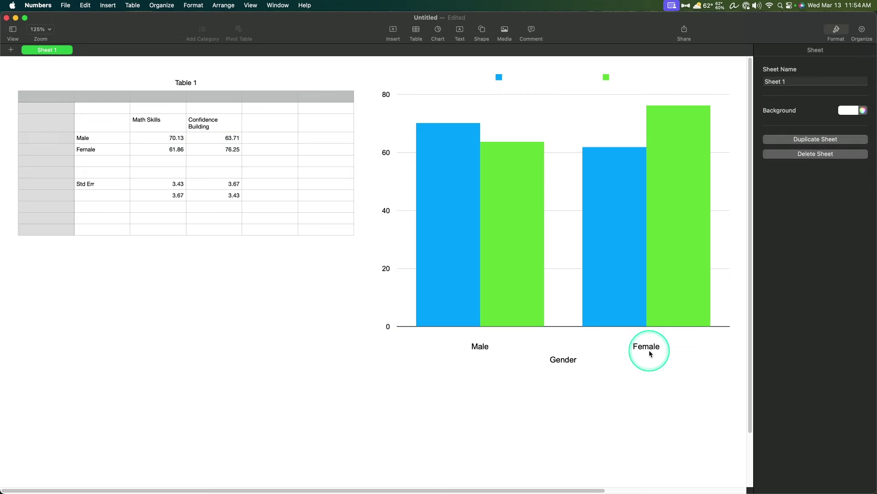
pyautogui.click(648, 349)
pyautogui.click(642, 345)
pyautogui.click(641, 346)
pyautogui.click(567, 344)
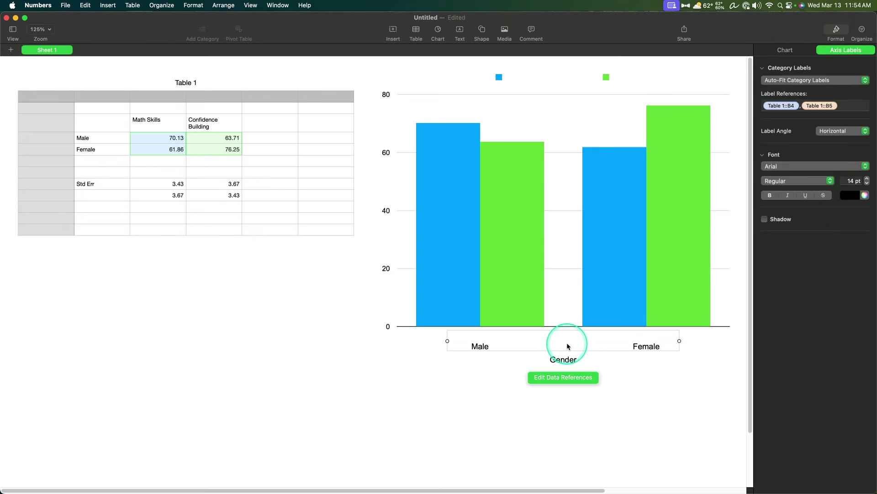
pyautogui.click(567, 344)
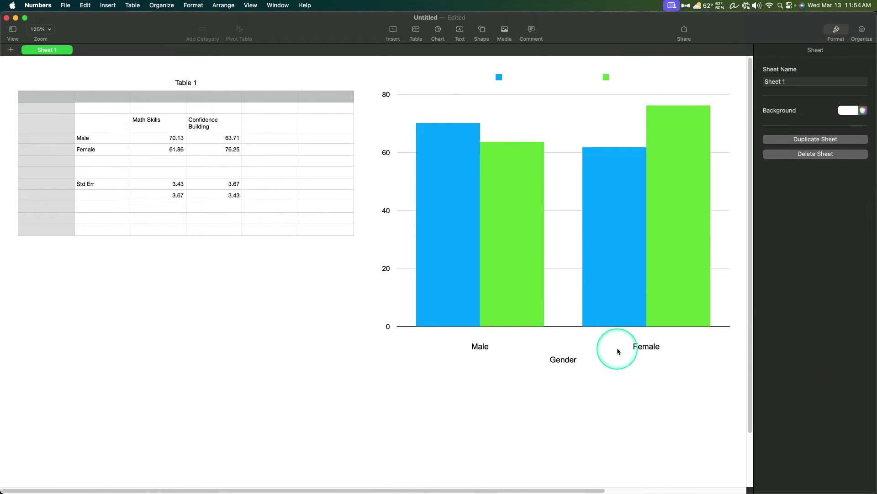
pyautogui.click(646, 347)
pyautogui.click(647, 346)
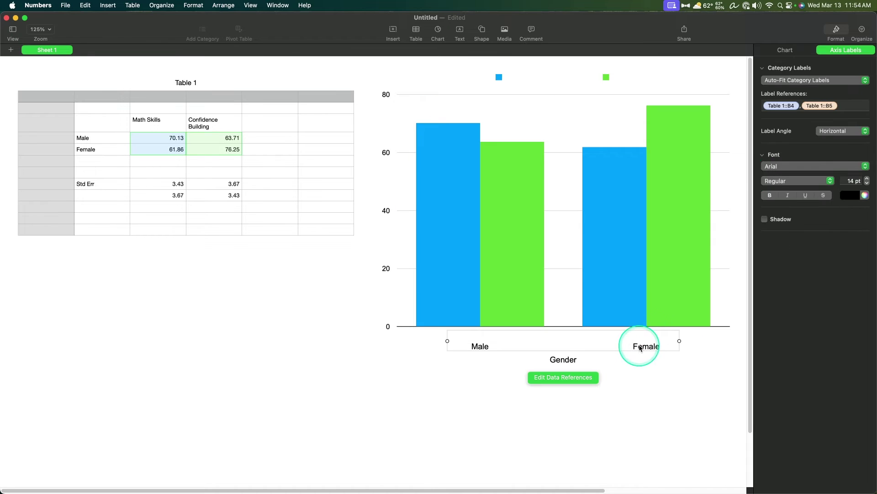
pyautogui.click(645, 346)
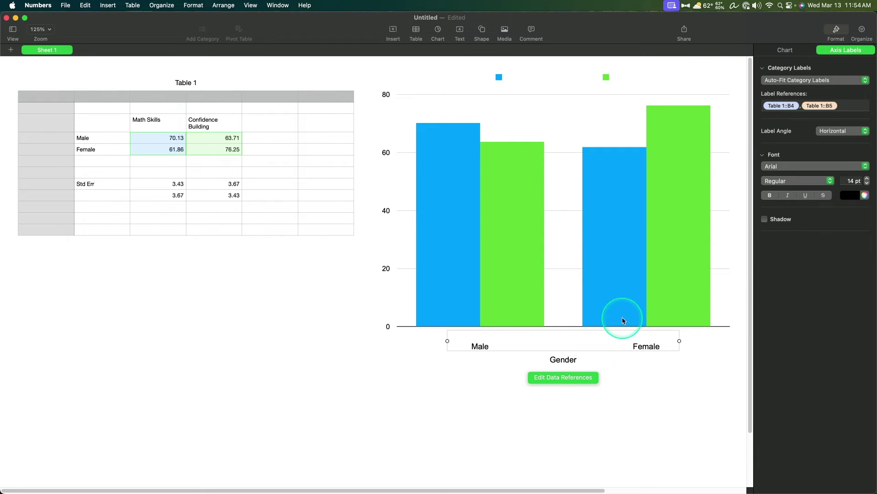
pyautogui.click(786, 221)
pyautogui.click(787, 222)
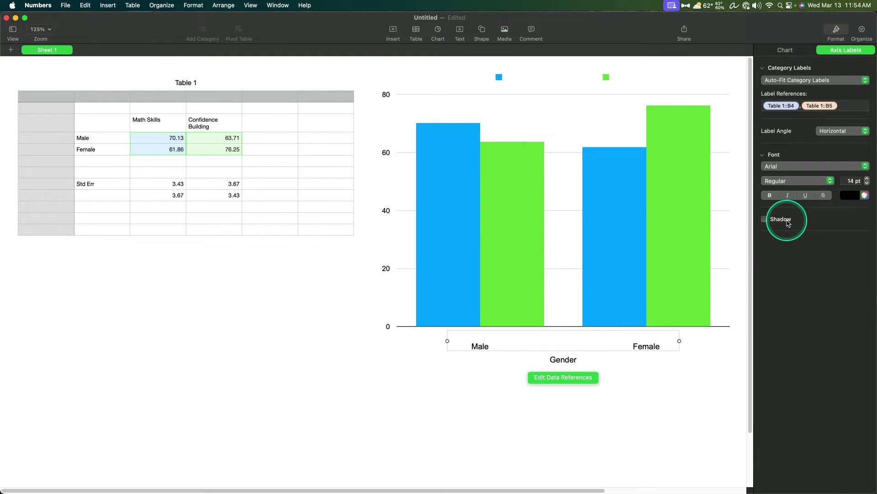
pyautogui.click(796, 50)
pyautogui.click(604, 358)
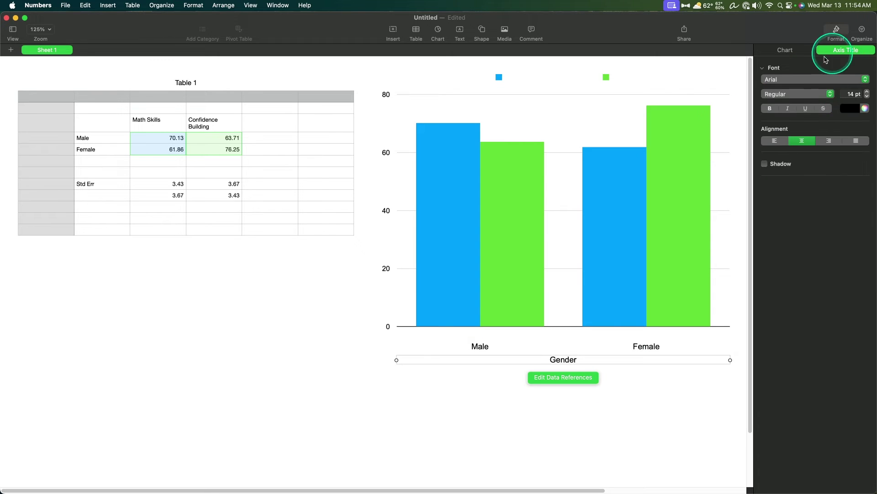
# Try solid gridlines on the chart's category axis and set them back to None
pyautogui.click(588, 251)
pyautogui.click(800, 49)
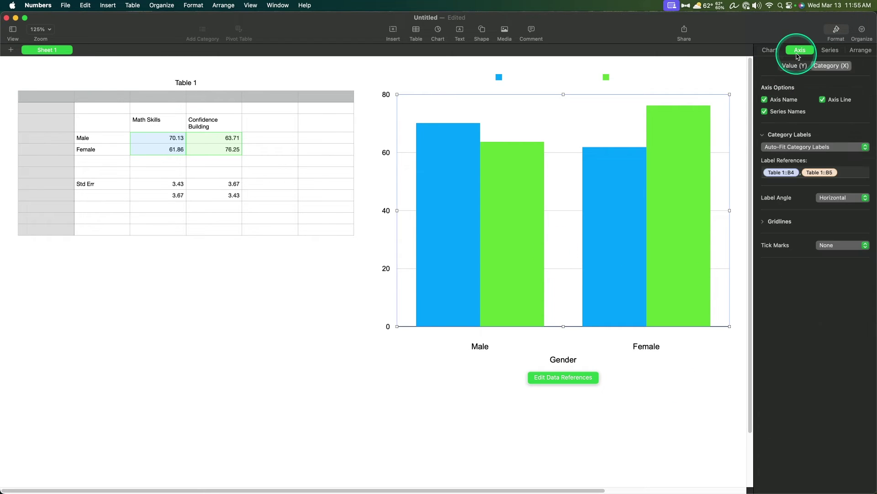
pyautogui.click(835, 200)
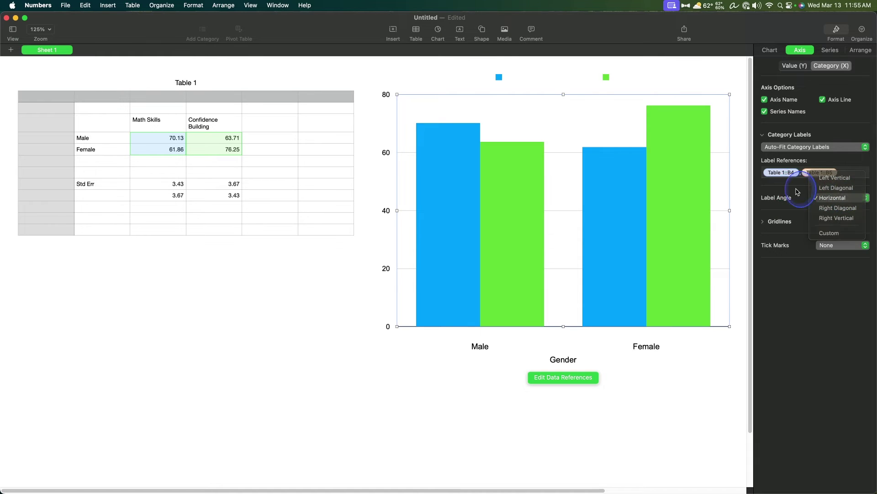
pyautogui.click(783, 223)
pyautogui.click(785, 234)
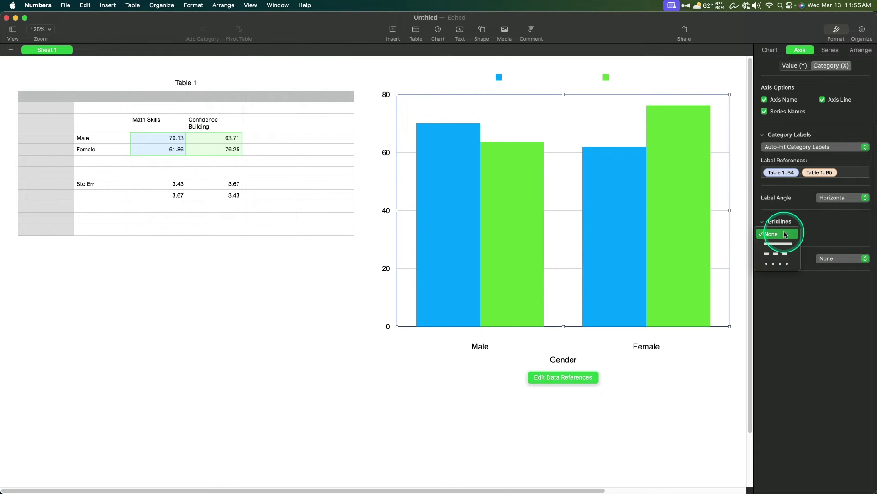
pyautogui.click(784, 242)
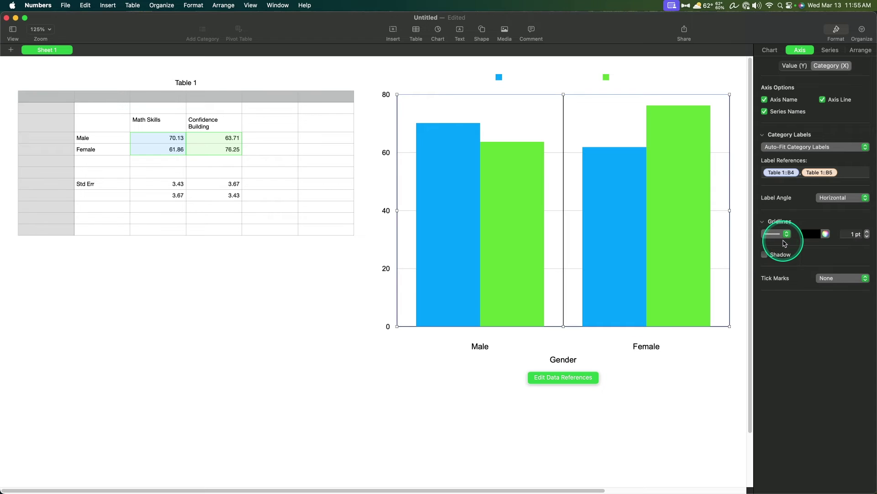
pyautogui.click(786, 235)
pyautogui.click(780, 226)
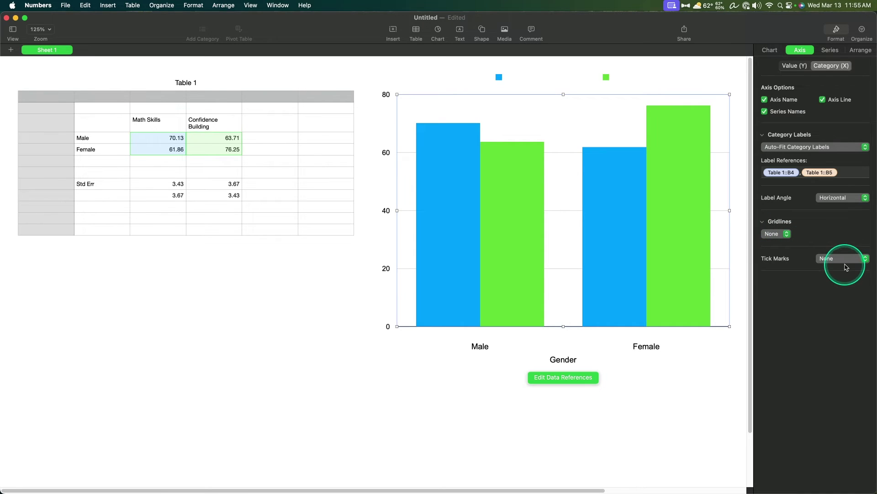
pyautogui.click(847, 267)
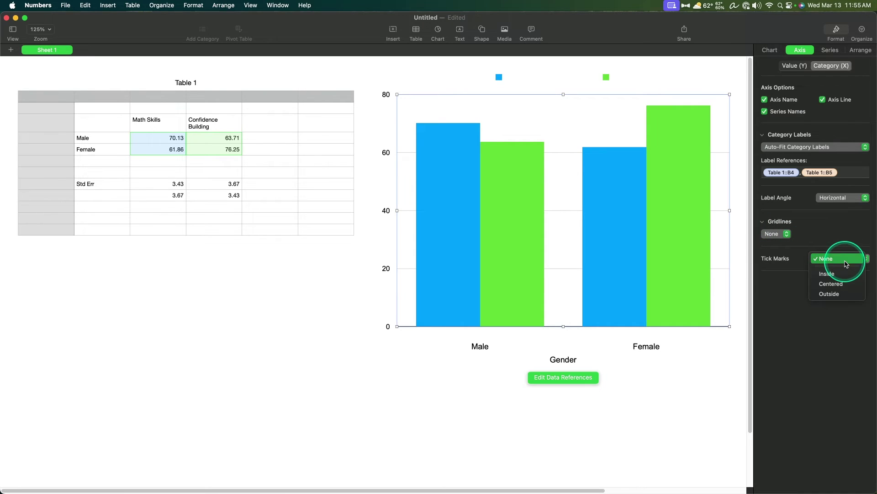
pyautogui.click(840, 236)
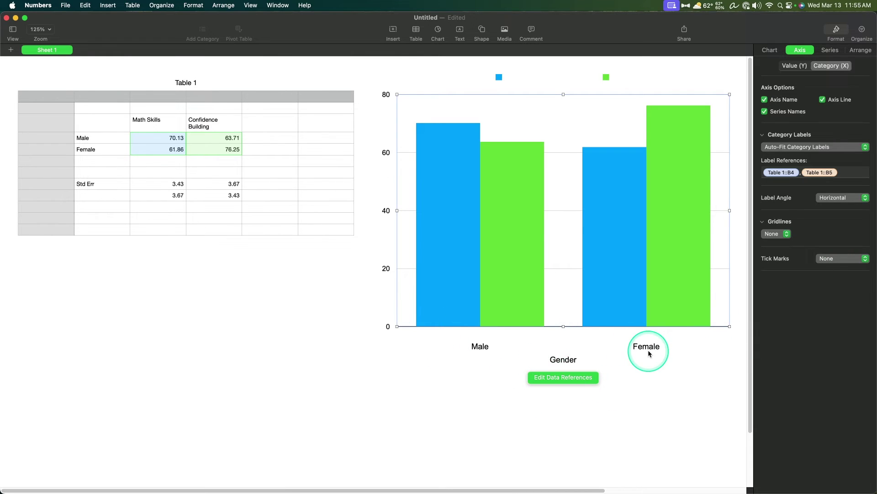
# Show the axis name and the axis line for the chart's Value (Y) axis
pyautogui.click(800, 68)
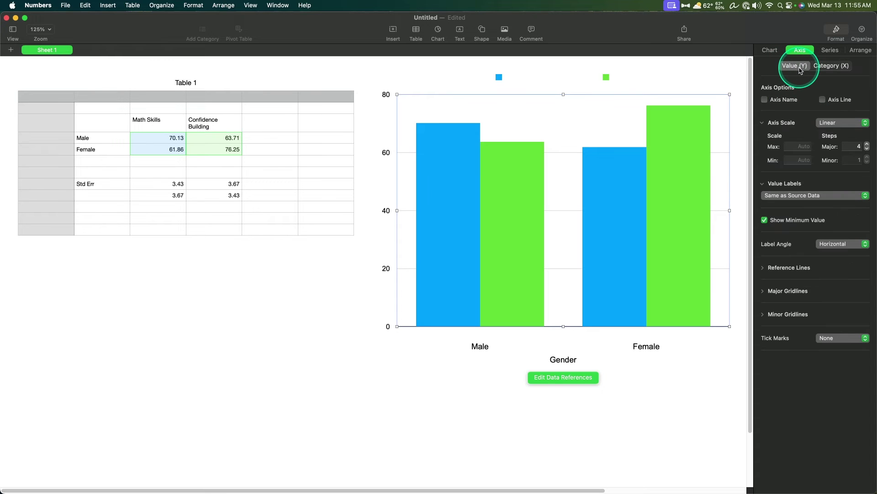
pyautogui.click(783, 99)
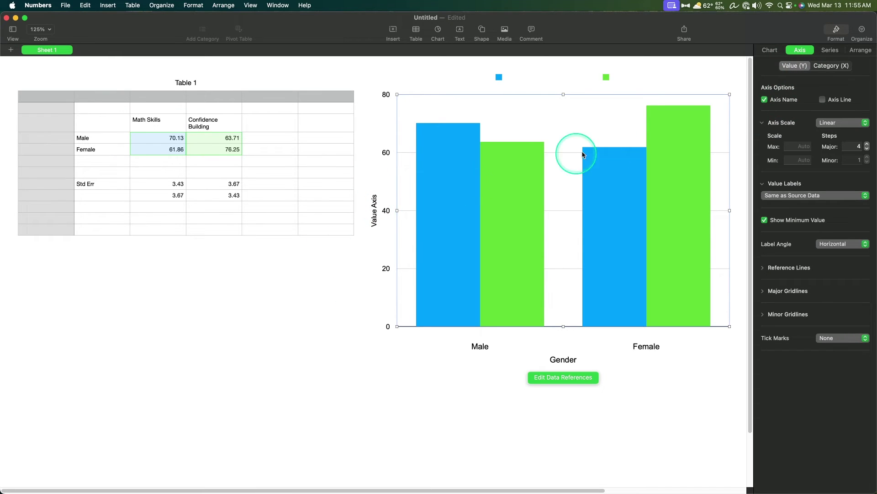
pyautogui.click(835, 100)
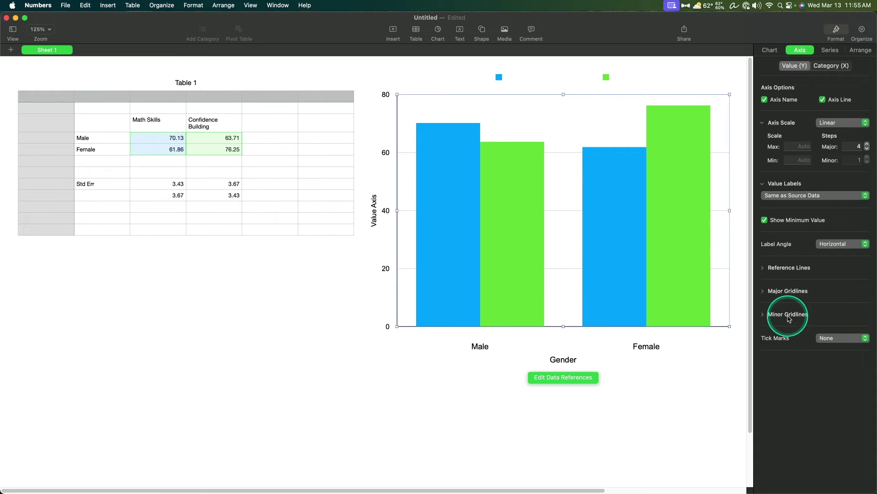
# Rename the value axis title as Math Test Score (out of 100) and set its font size to 14 pt
pyautogui.click(375, 211)
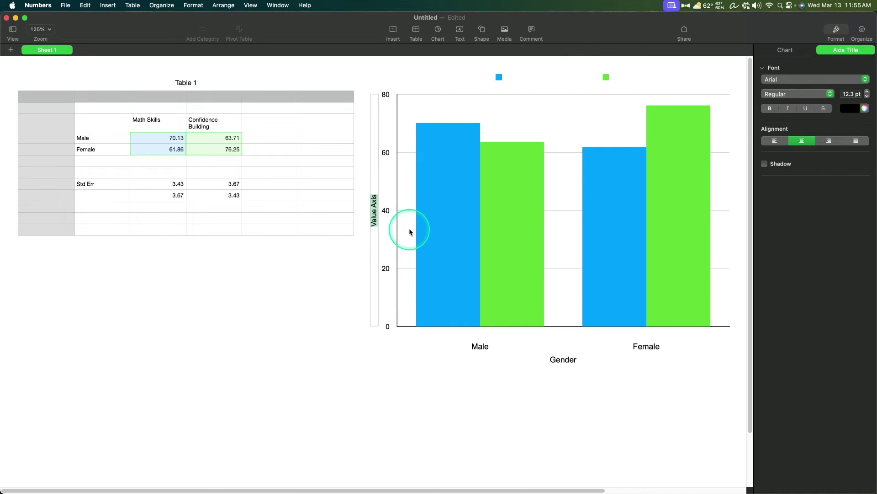
pyautogui.write('Math Test Score (out of 100)')
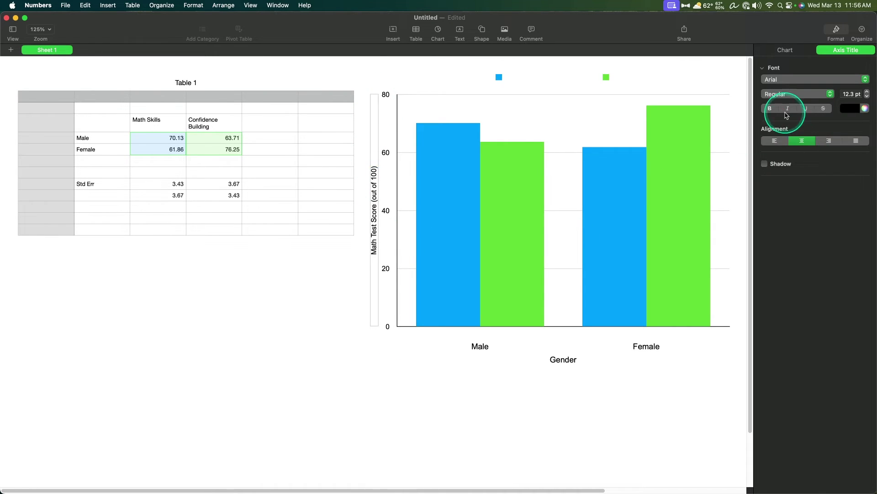
pyautogui.click(850, 94)
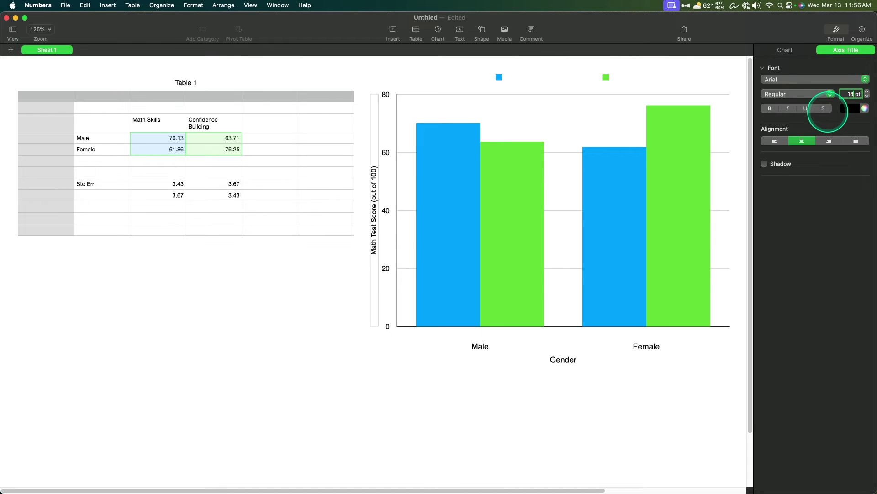
pyautogui.write('14')
pyautogui.press('Return')
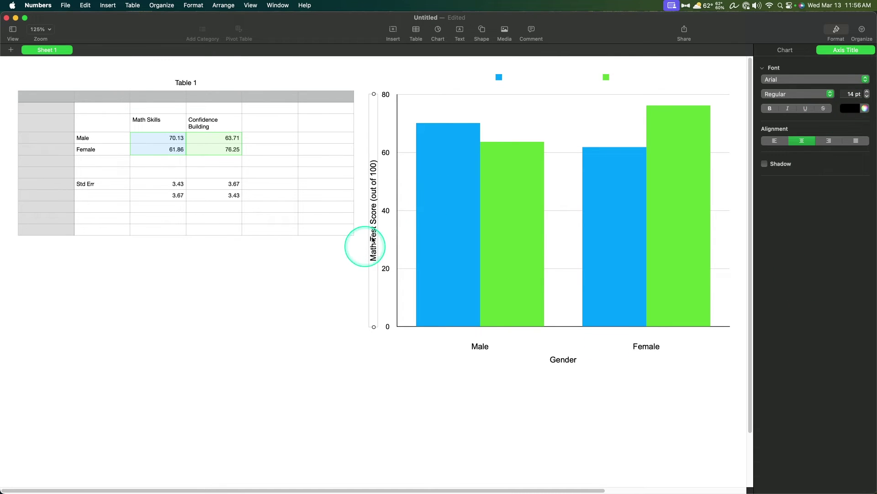
# Set the maximum of the chart's value axis scale to 100
pyautogui.click(374, 93)
pyautogui.click(372, 124)
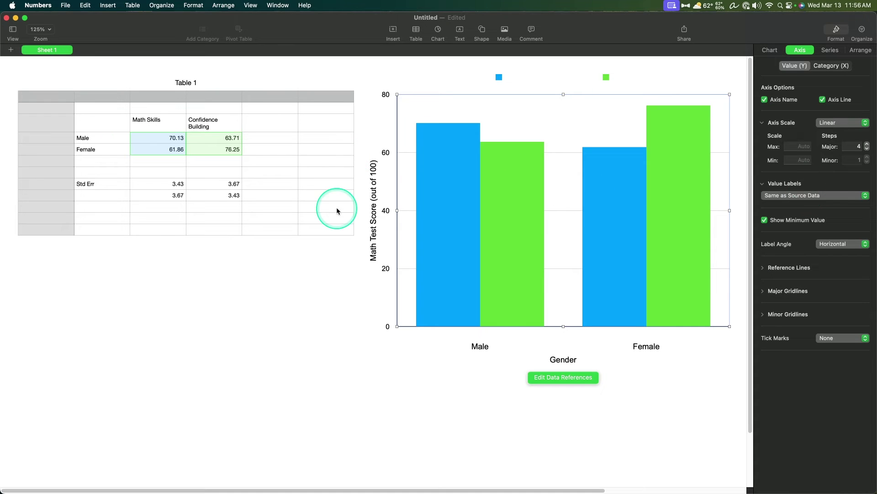
pyautogui.click(805, 146)
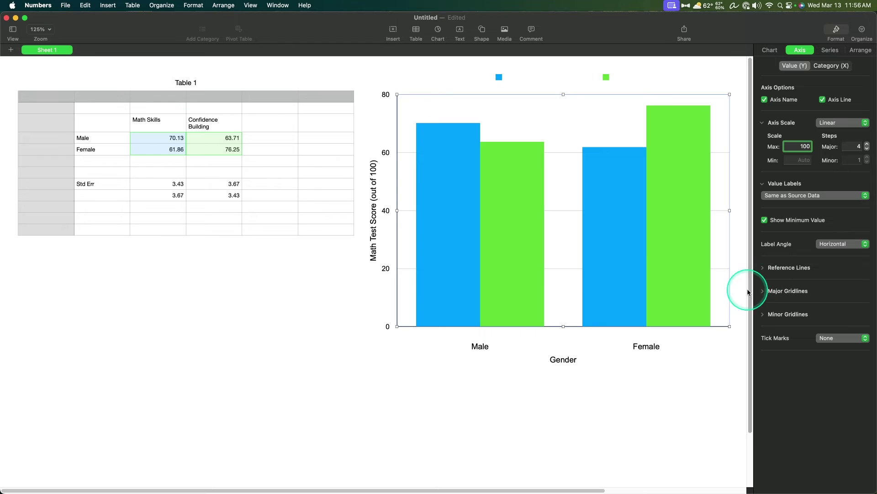
pyautogui.write('100')
pyautogui.press('Return')
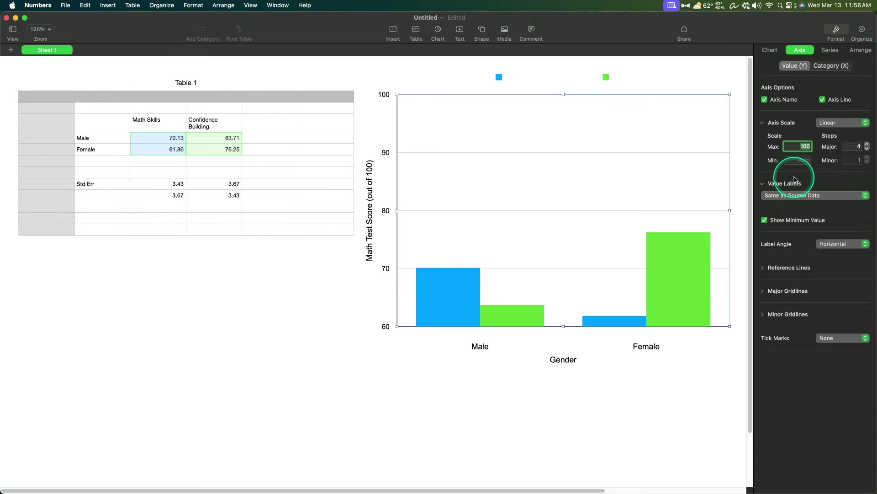
# Set the minimum of the chart's value axis scale to 0
pyautogui.press('Tab')
pyautogui.write('0')
pyautogui.press('Return')
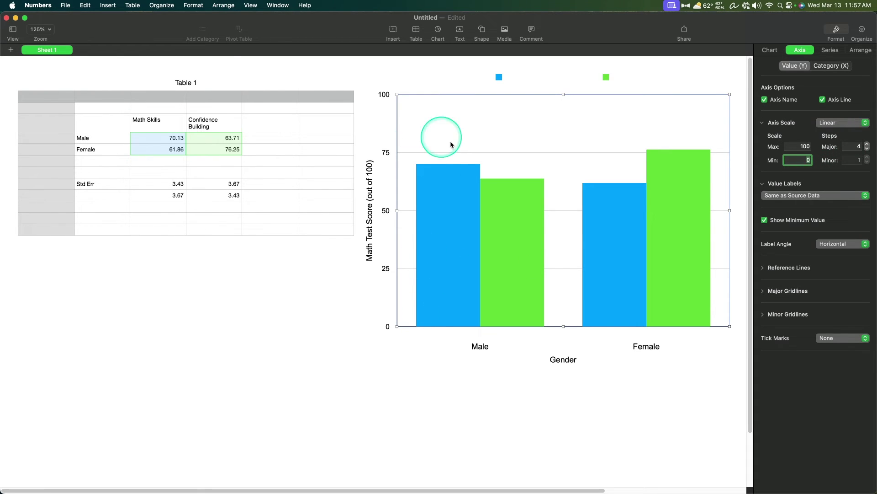
# Increase the value axis's major steps to 10
pyautogui.click(868, 144)
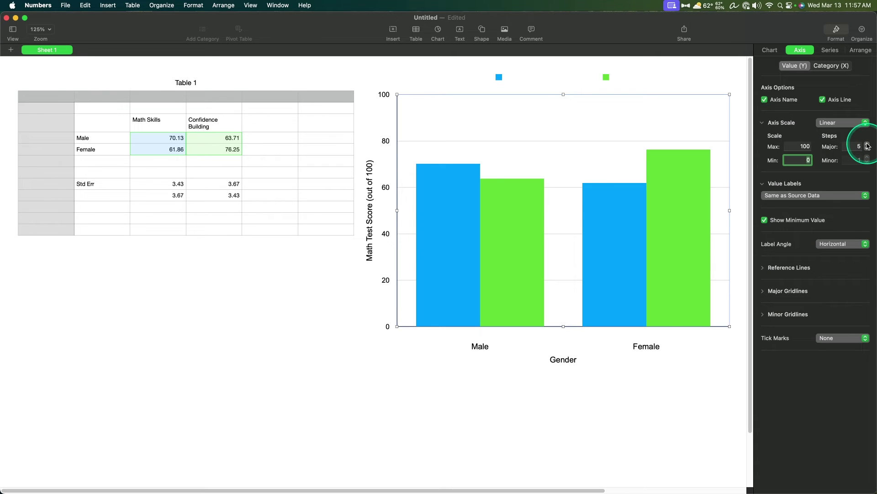
pyautogui.click(868, 145)
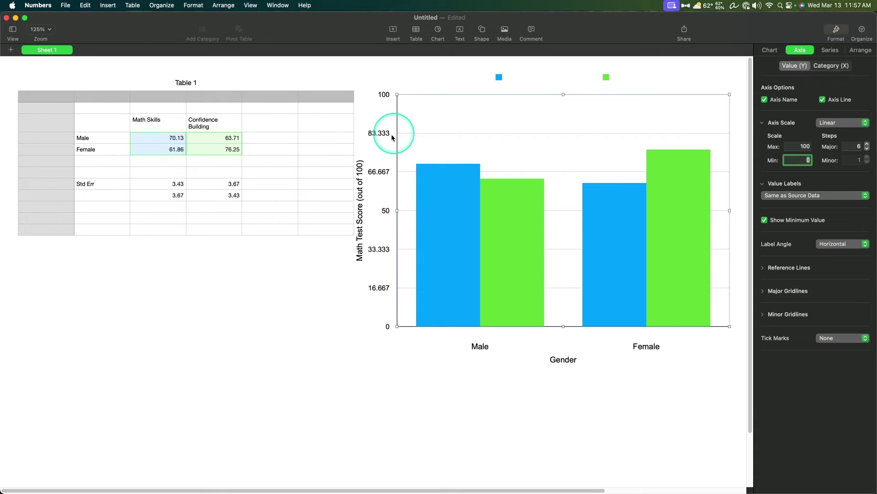
pyautogui.click(867, 146)
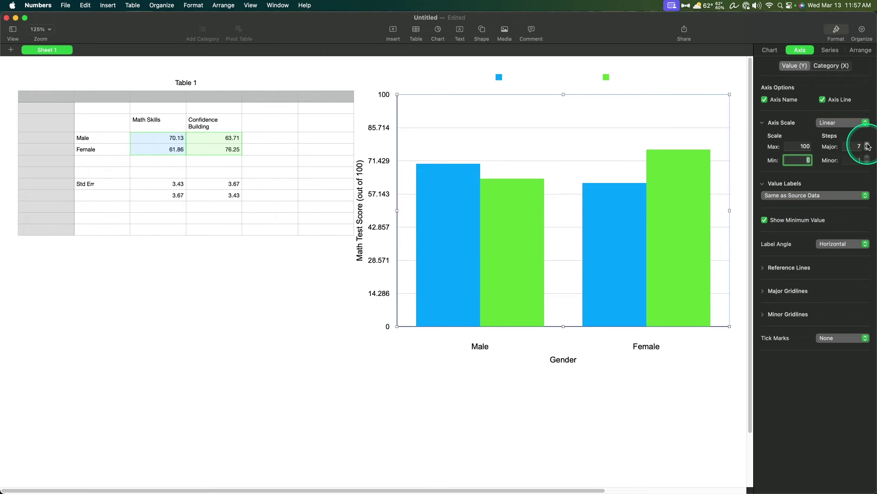
pyautogui.click(868, 146)
pyautogui.click(868, 146)
pyautogui.click(867, 145)
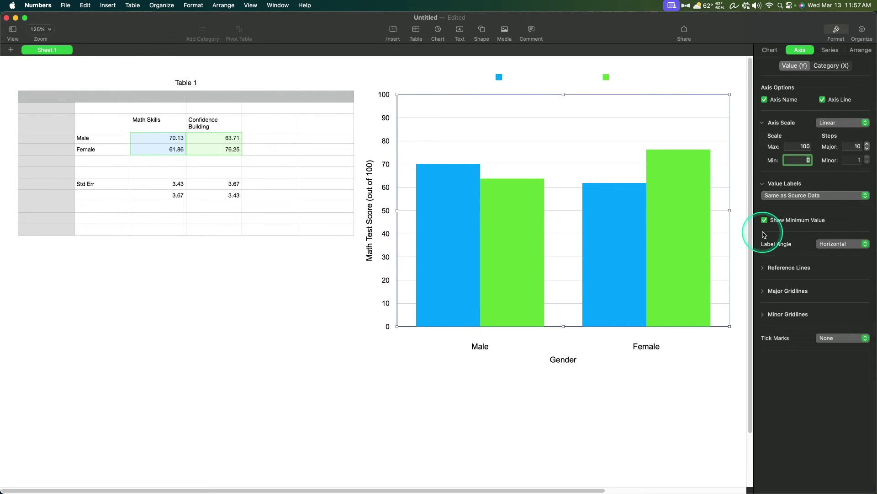
pyautogui.click(780, 224)
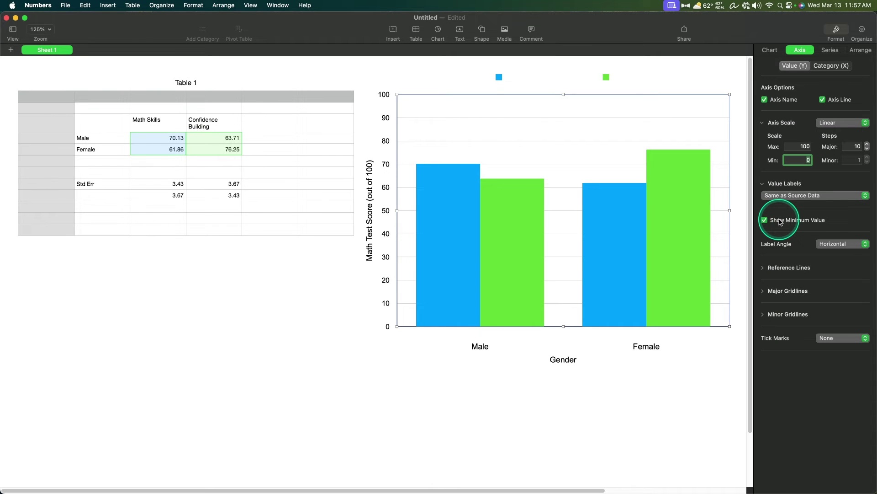
pyautogui.click(836, 201)
pyautogui.click(795, 192)
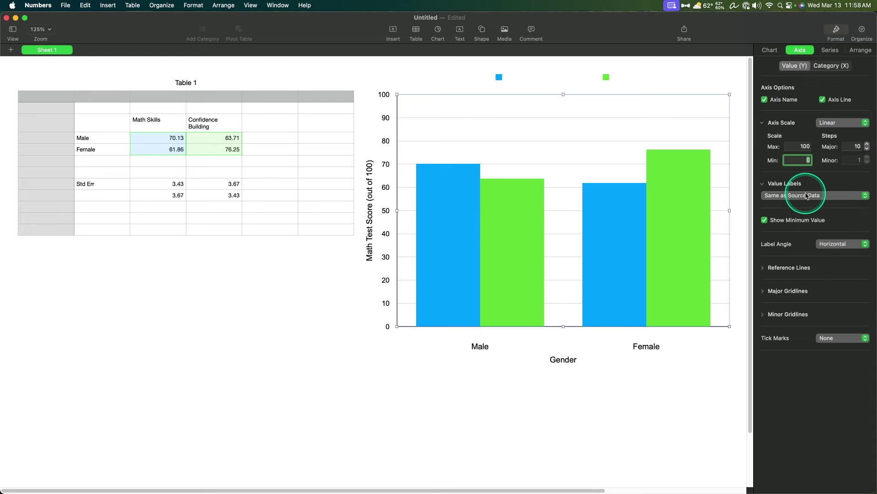
# Try the Right Diagonal angle for the value axis labels and set it back to Horizontal
pyautogui.click(853, 245)
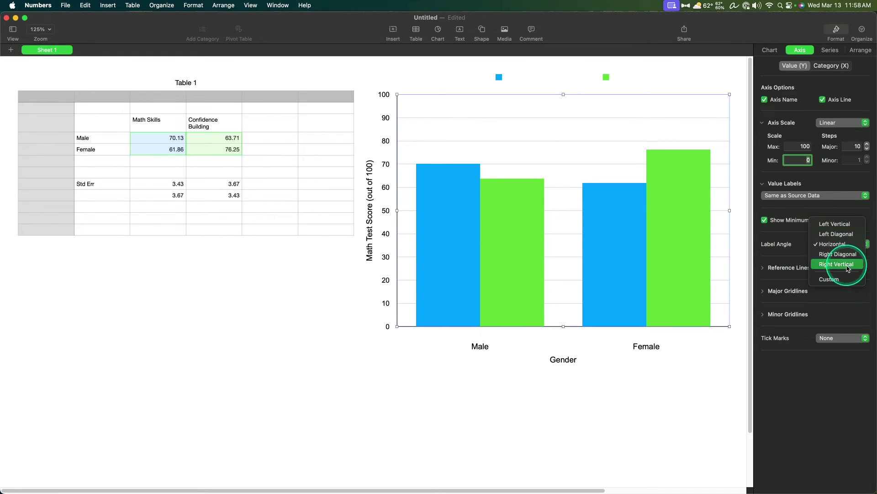
pyautogui.click(792, 239)
pyautogui.click(825, 244)
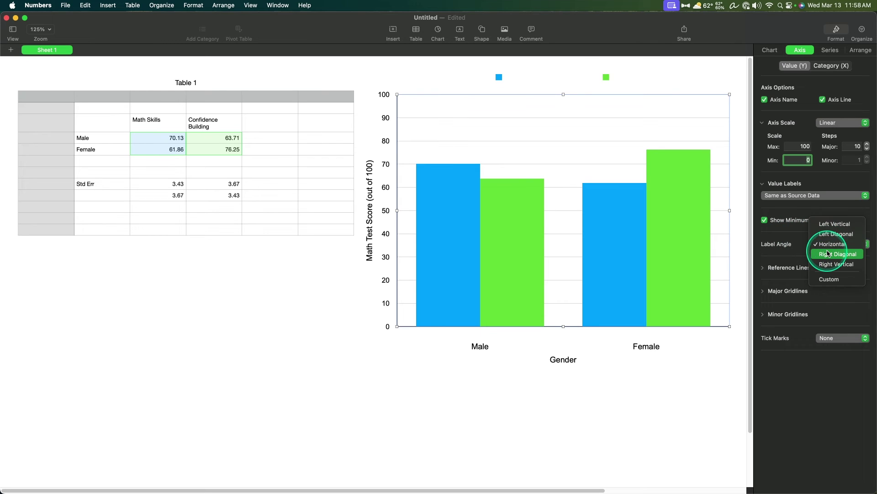
pyautogui.click(829, 254)
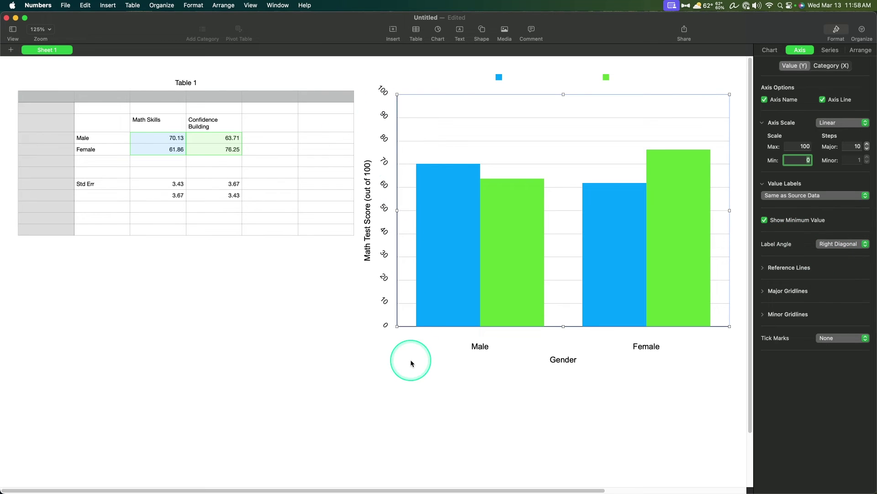
pyautogui.click(853, 245)
pyautogui.click(839, 234)
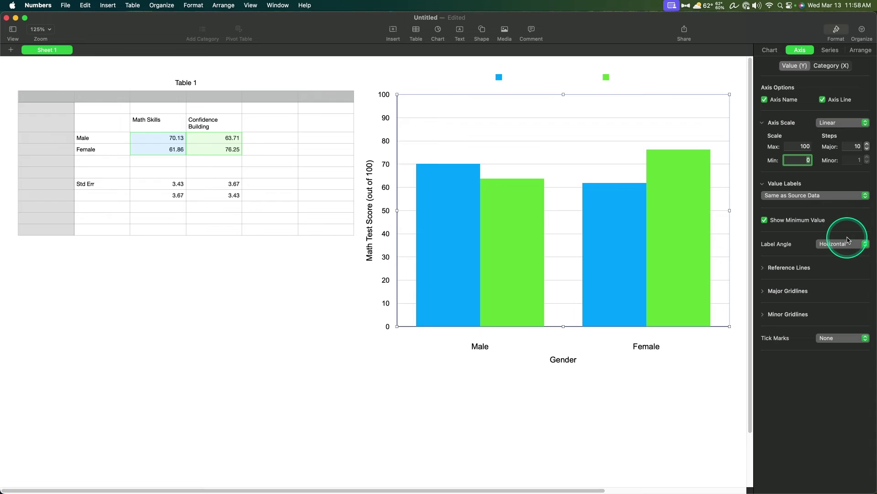
pyautogui.click(784, 183)
pyautogui.click(803, 208)
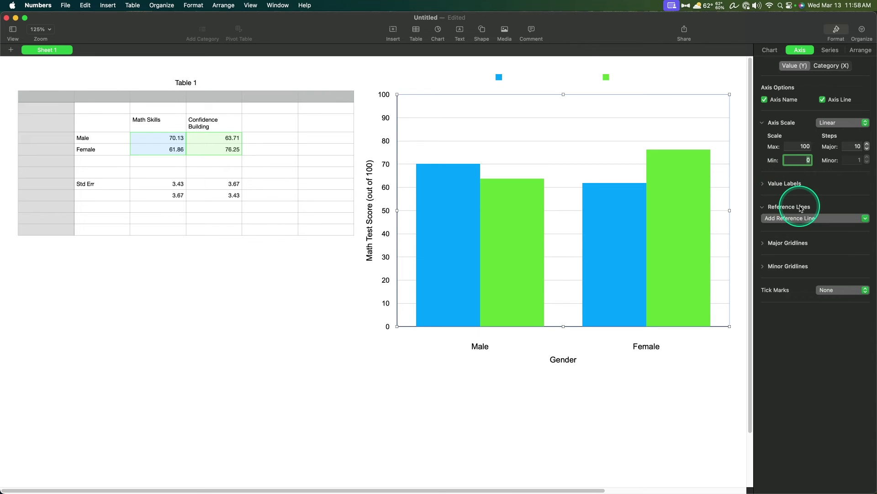
pyautogui.click(805, 218)
pyautogui.click(806, 219)
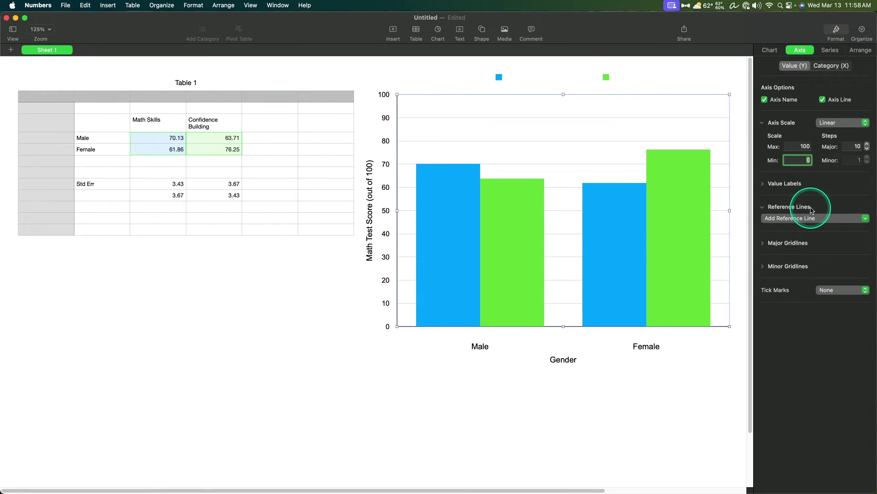
pyautogui.click(764, 207)
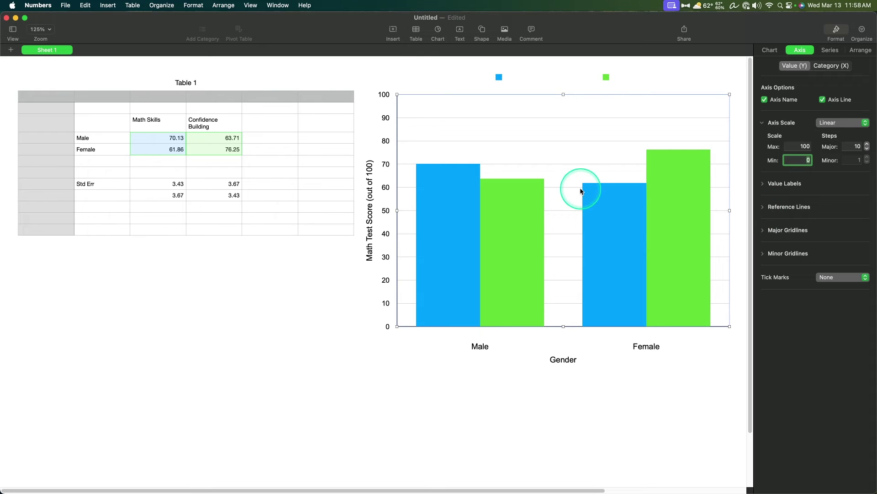
# Set the value axis's major gridlines to None and its tick marks to Outside
pyautogui.click(762, 231)
pyautogui.click(773, 242)
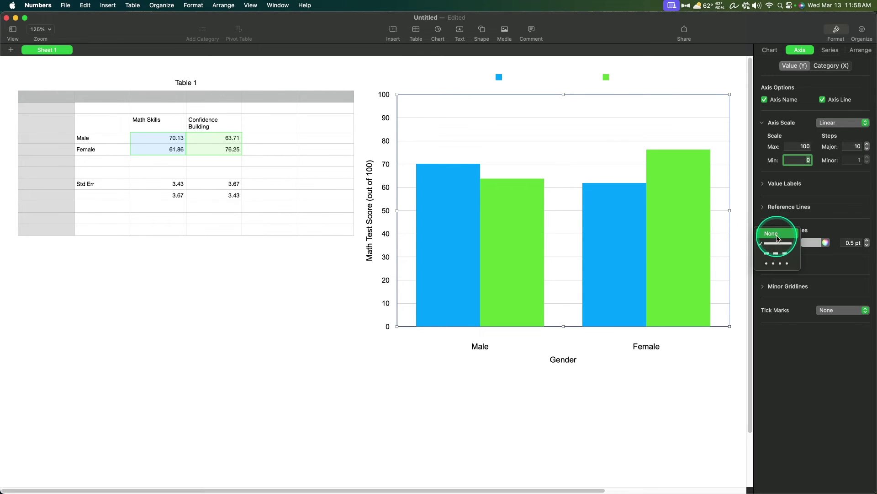
pyautogui.click(778, 234)
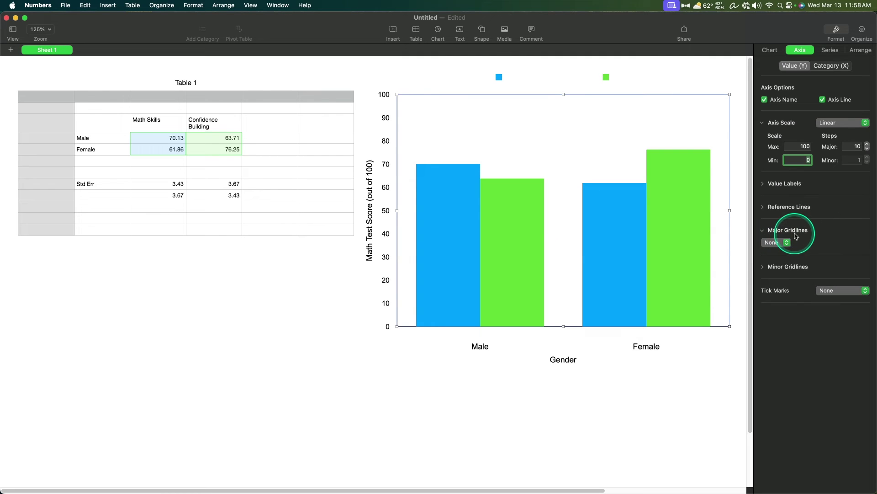
pyautogui.click(795, 233)
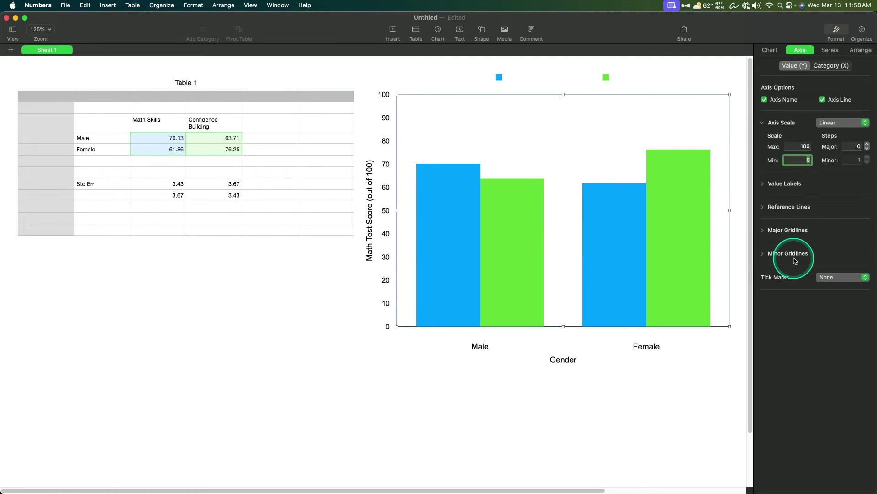
pyautogui.click(823, 277)
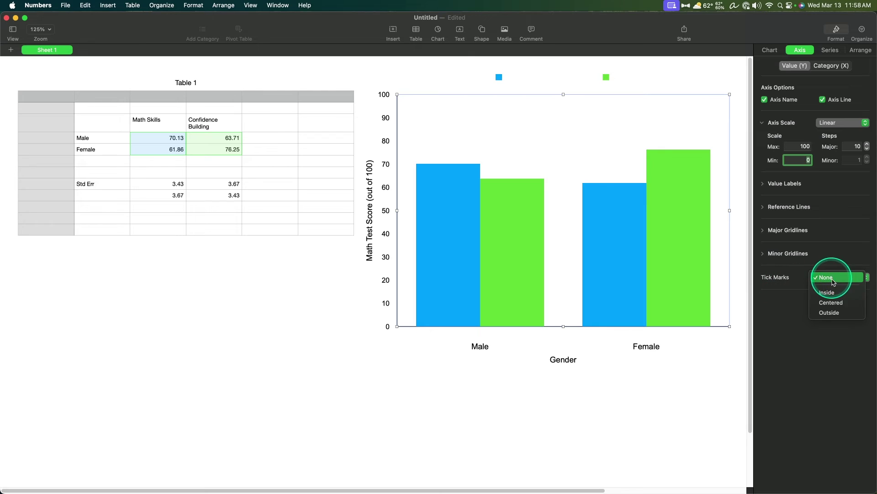
pyautogui.click(841, 316)
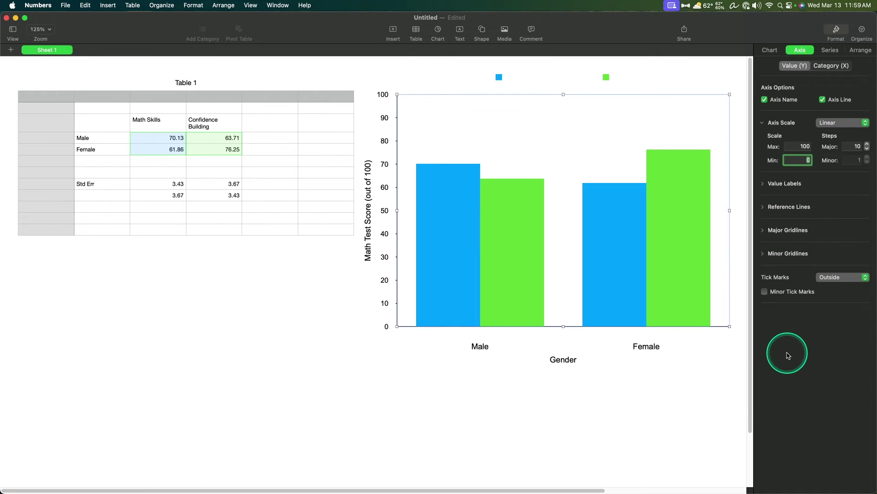
# Set the font size of the value axis's number labels to 14 pt
pyautogui.click(387, 258)
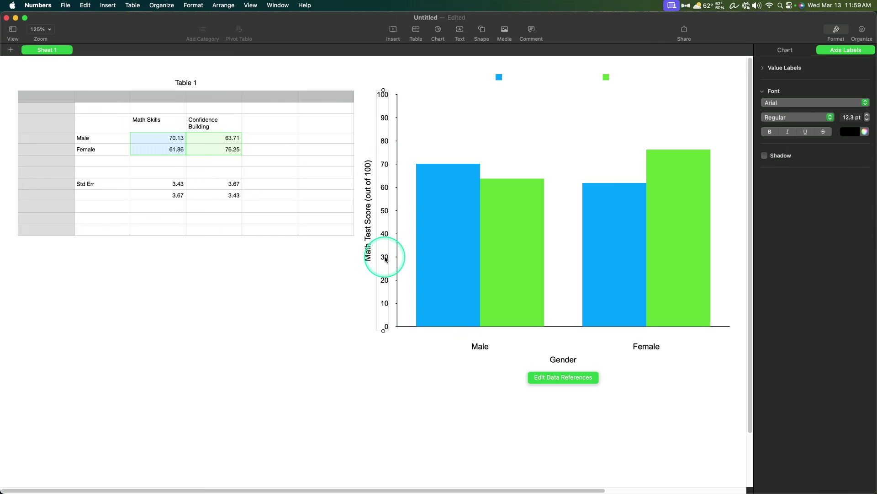
pyautogui.click(850, 117)
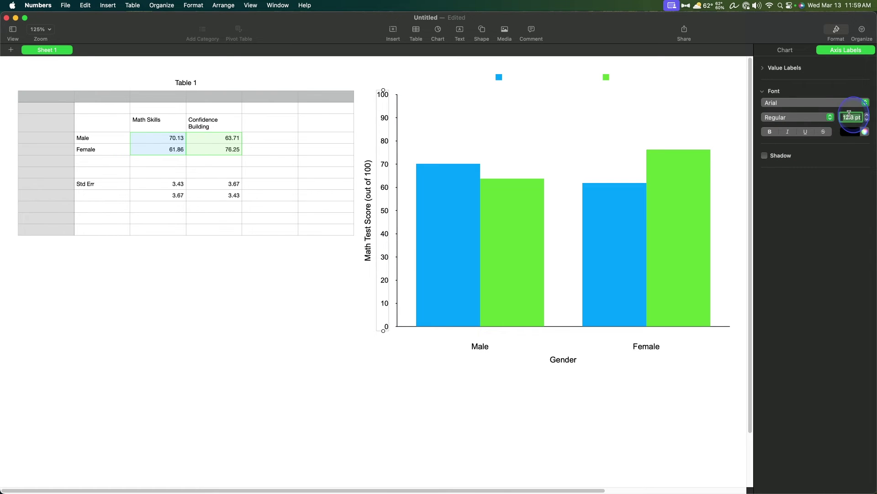
pyautogui.write('14')
pyautogui.press('Return')
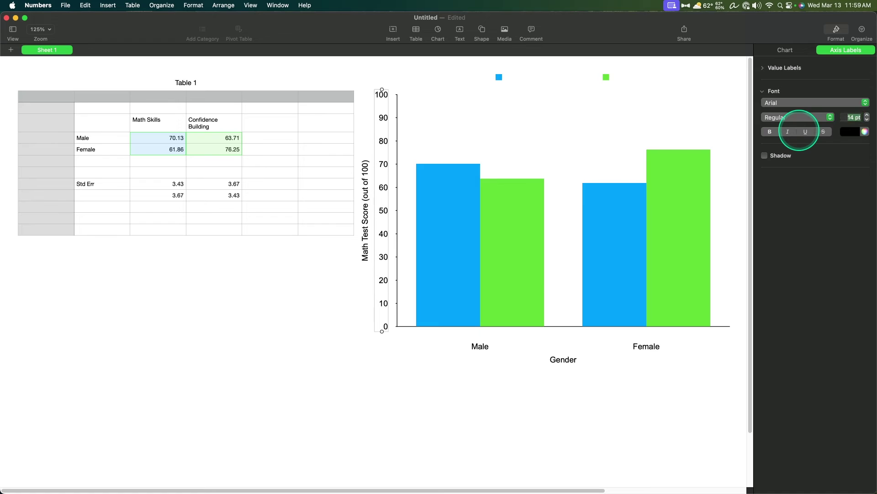
pyautogui.click(708, 394)
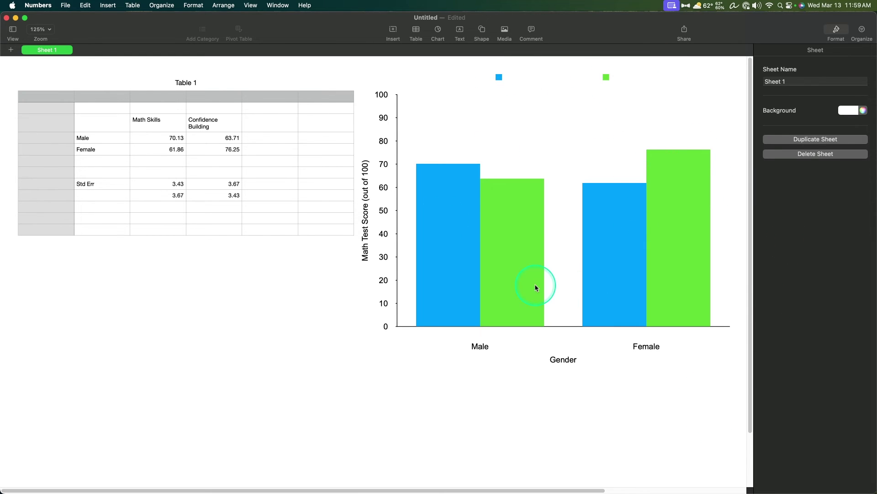
pyautogui.click(534, 76)
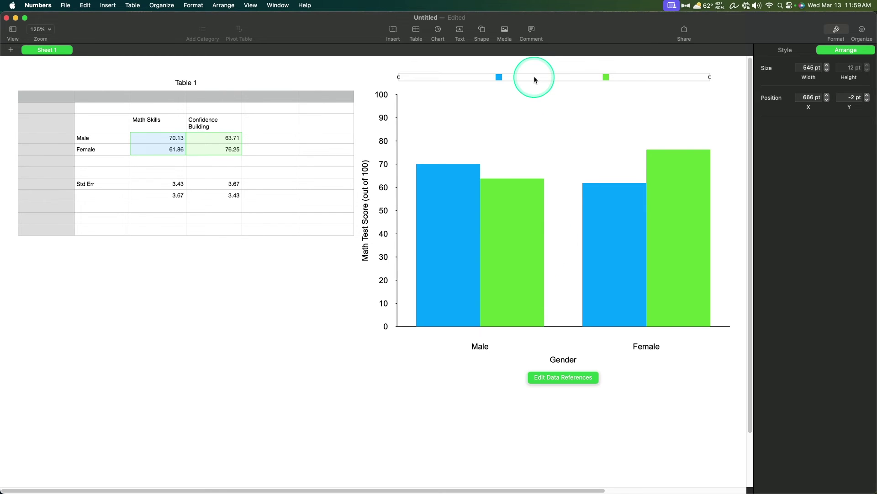
pyautogui.click(795, 50)
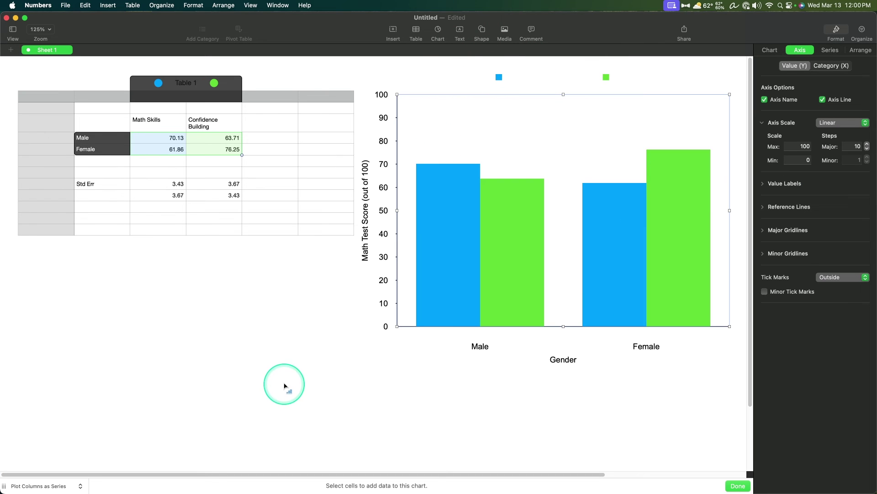
pyautogui.click(285, 381)
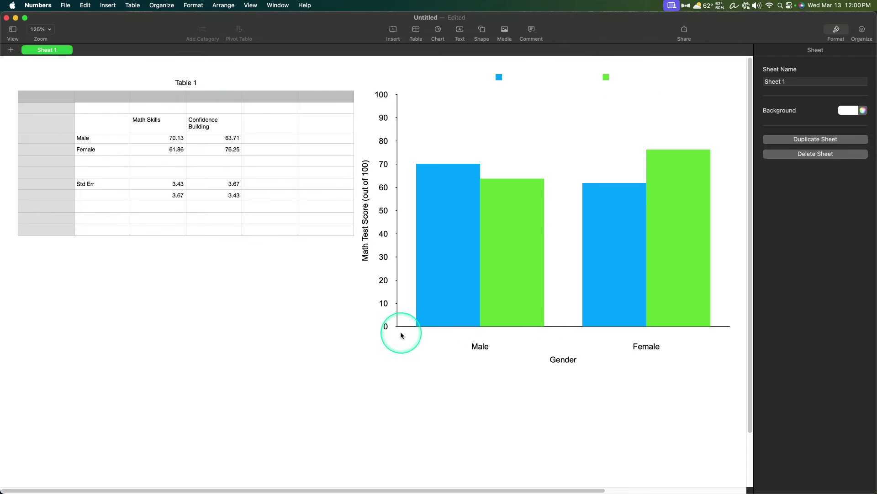
# Open the chart's data references for editing and select the blue Math Skills series in the table
pyautogui.click(527, 153)
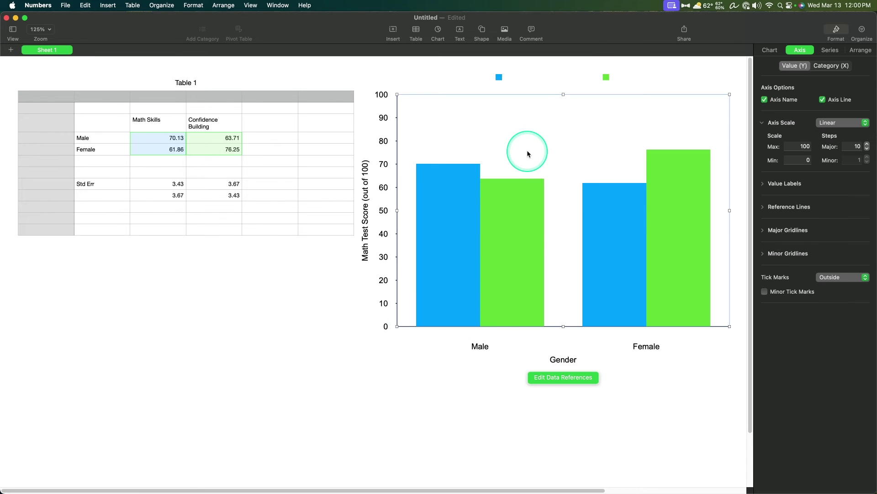
pyautogui.click(562, 378)
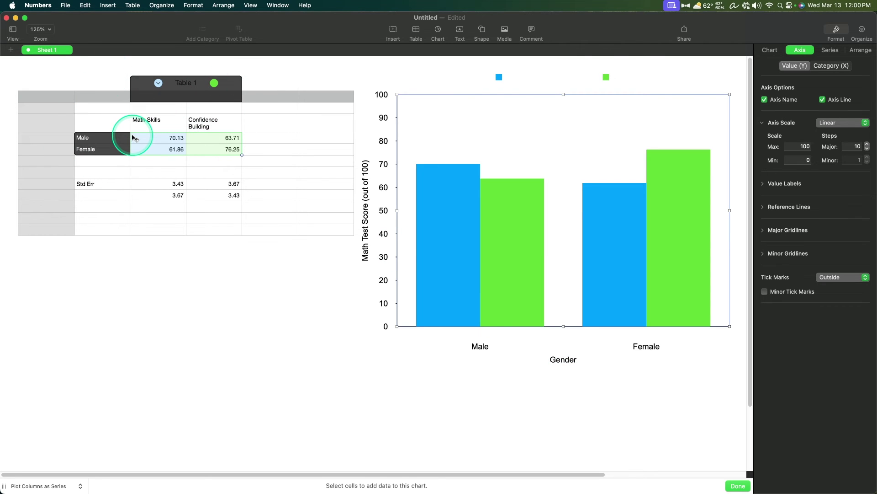
pyautogui.click(737, 488)
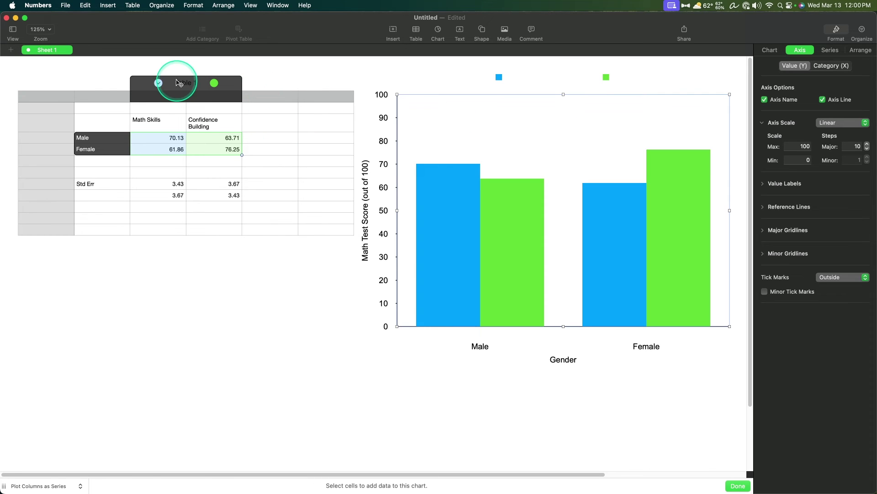
pyautogui.moveTo(166, 90)
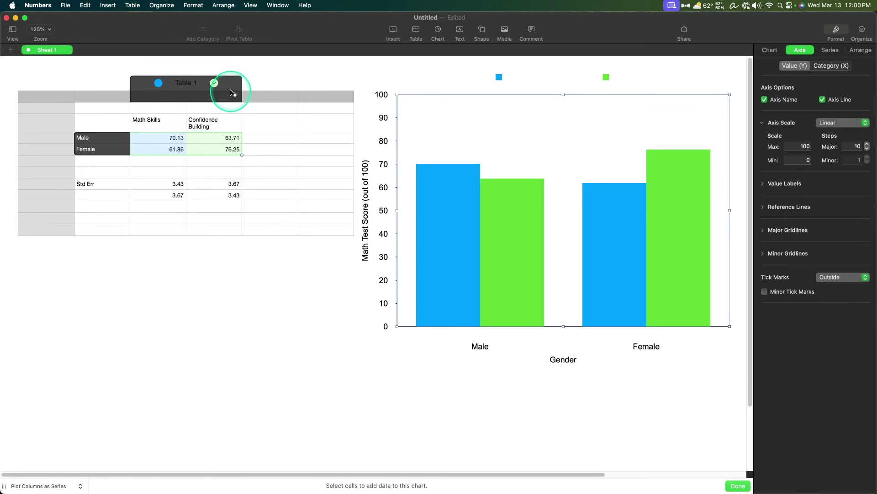
pyautogui.click(160, 85)
pyautogui.click(183, 88)
pyautogui.click(165, 124)
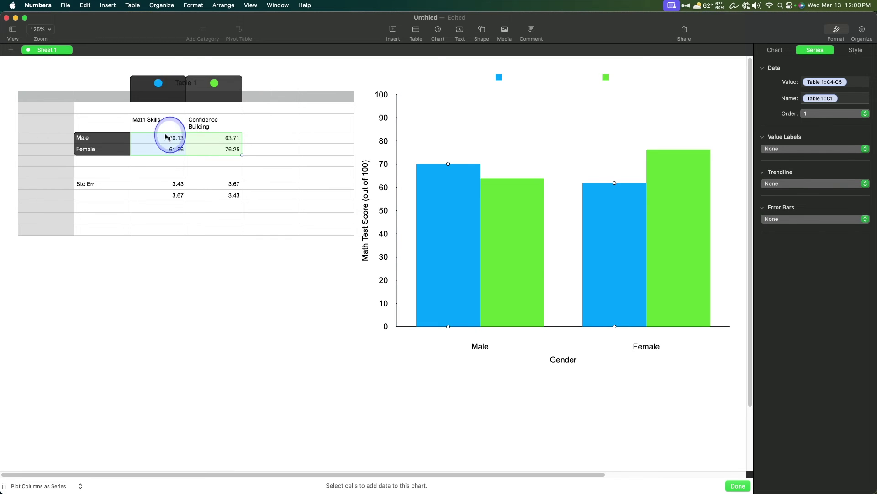
# Set the Math Skills series's name reference to header cell C3 in Table 1
pyautogui.click(158, 82)
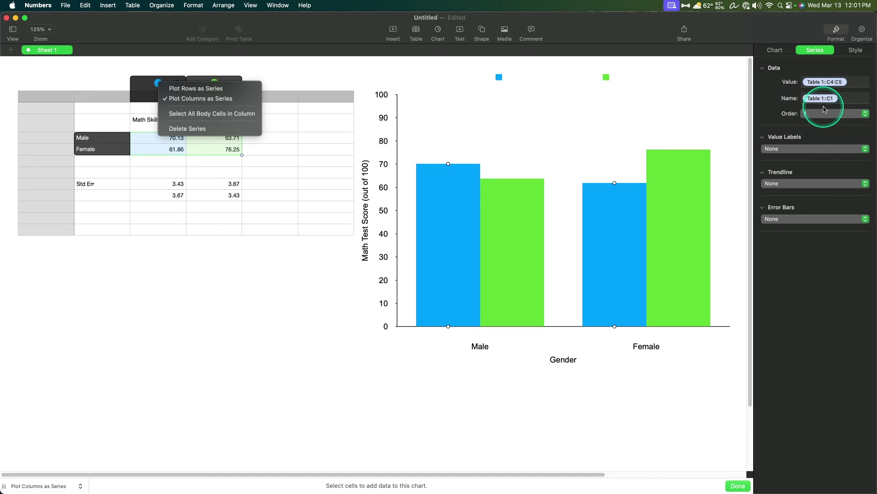
pyautogui.click(146, 82)
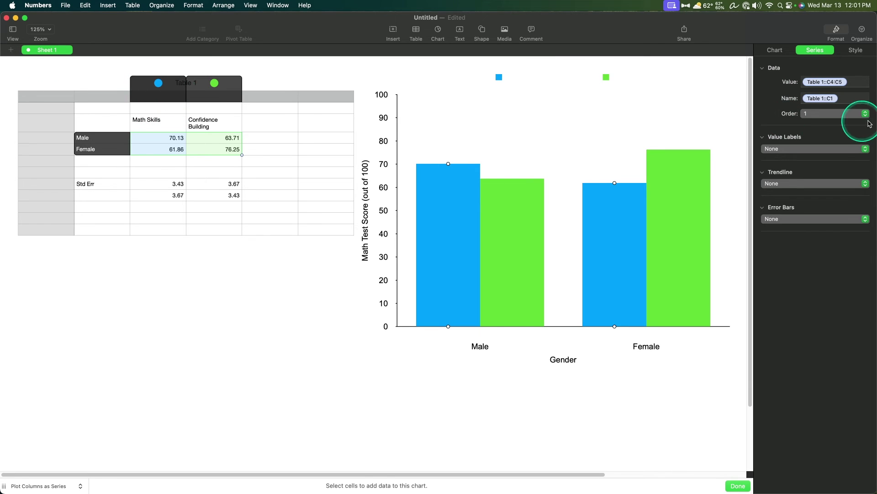
pyautogui.click(844, 97)
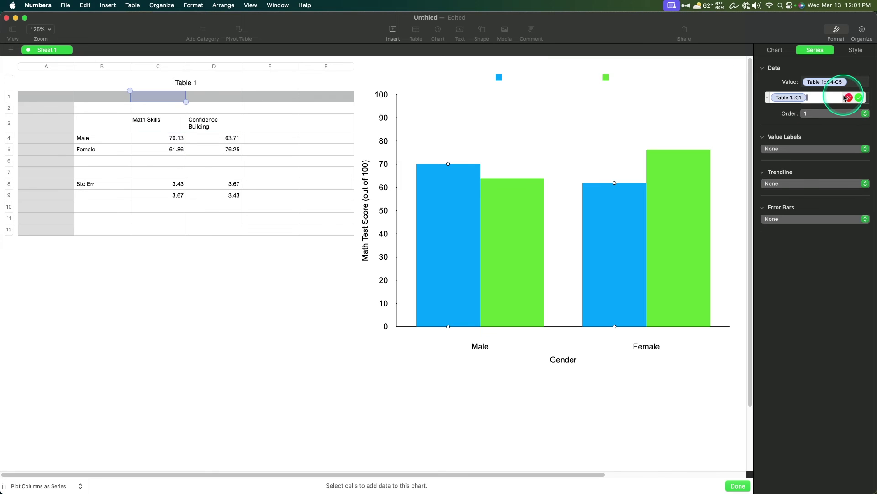
pyautogui.click(169, 125)
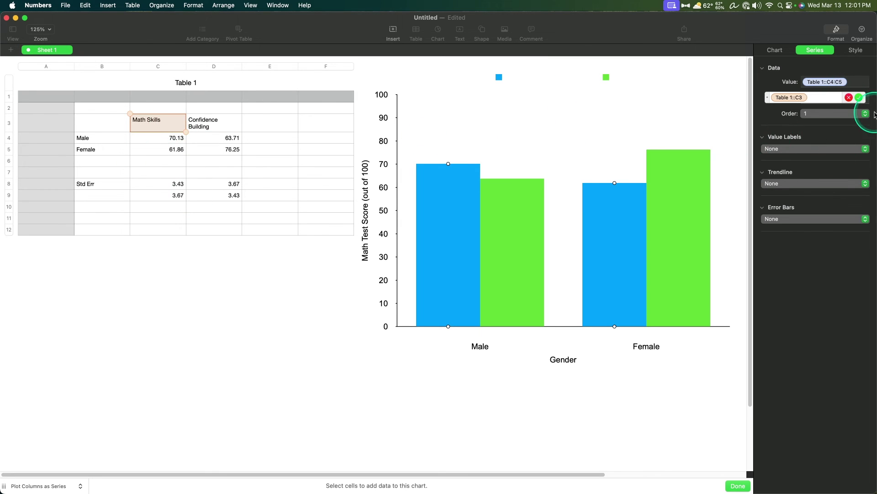
pyautogui.click(859, 97)
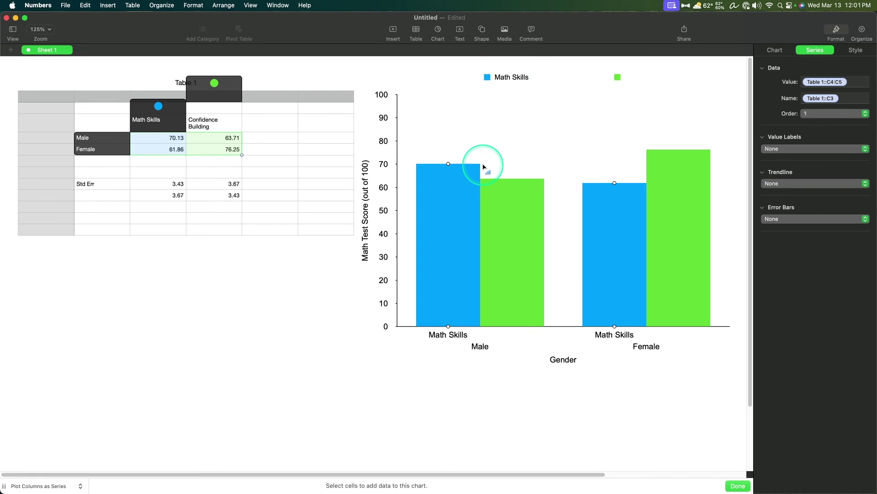
# Replace the green series's name reference with the Confidence Building header in cell D3
pyautogui.click(229, 88)
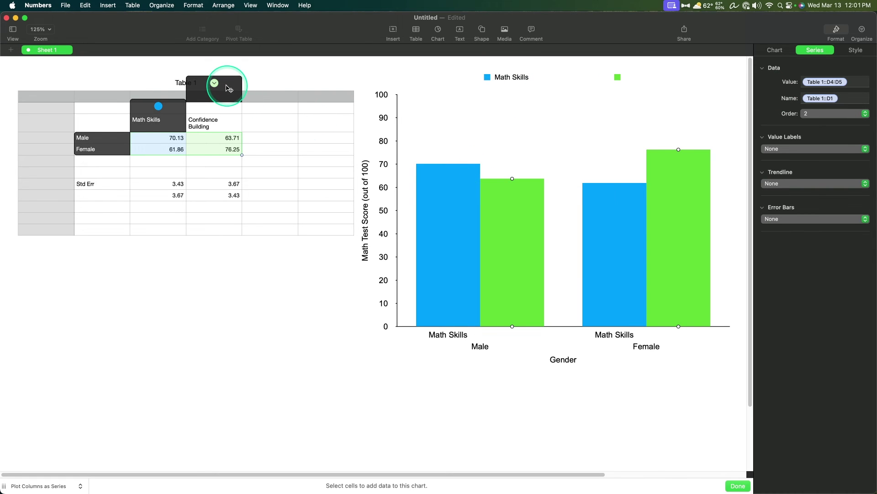
pyautogui.click(533, 234)
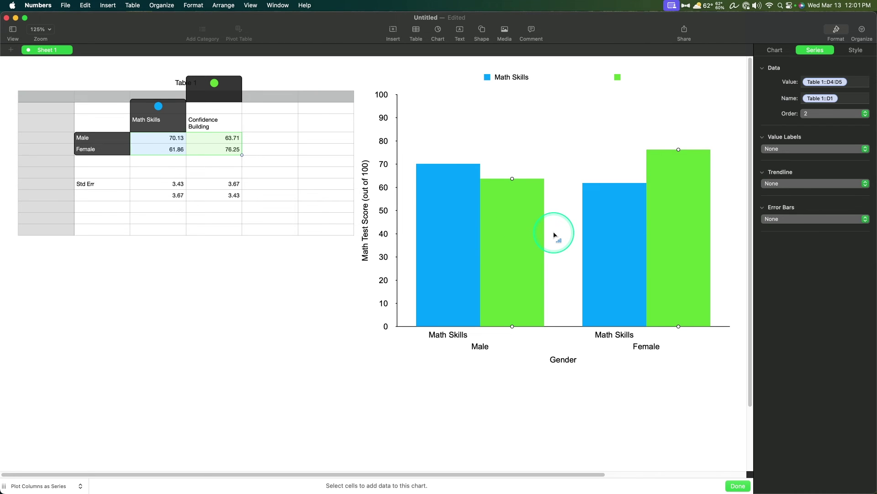
pyautogui.click(828, 103)
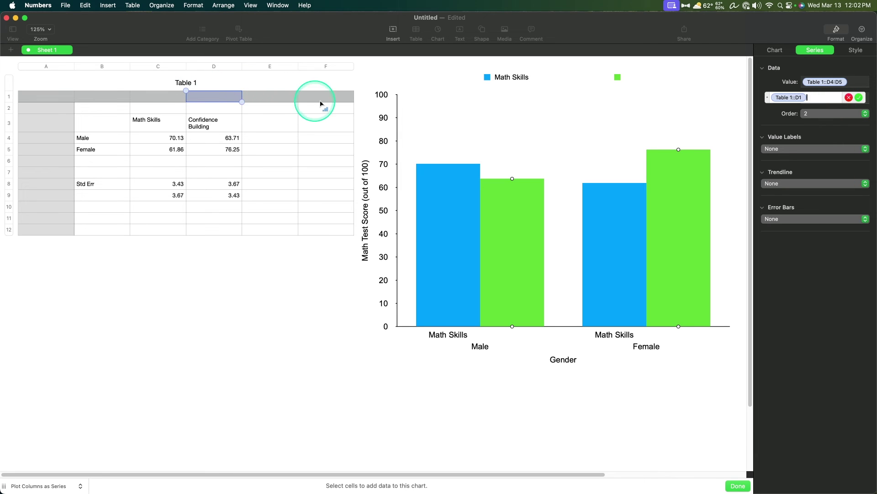
pyautogui.press('BackSpace')
pyautogui.press('BackSpace')
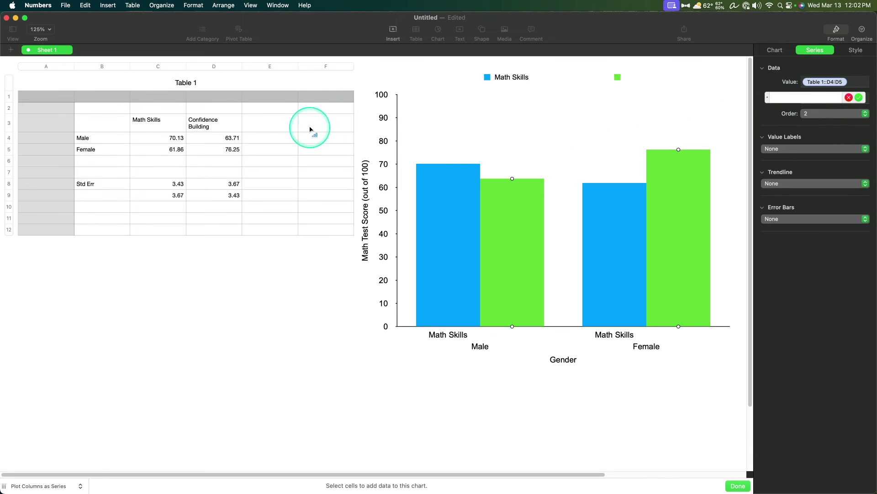
pyautogui.click(205, 123)
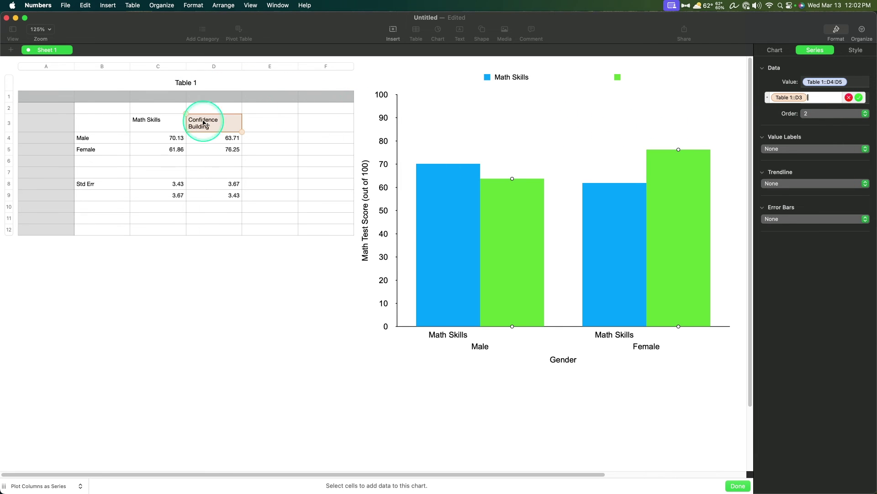
pyautogui.click(859, 97)
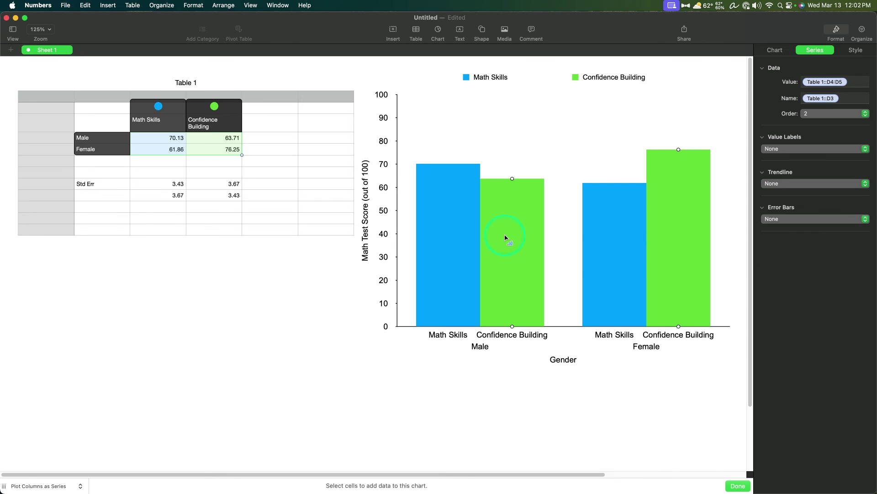
# Add Positive and Negative error bars to the Confidence Building series and base them on Custom Values
pyautogui.click(776, 223)
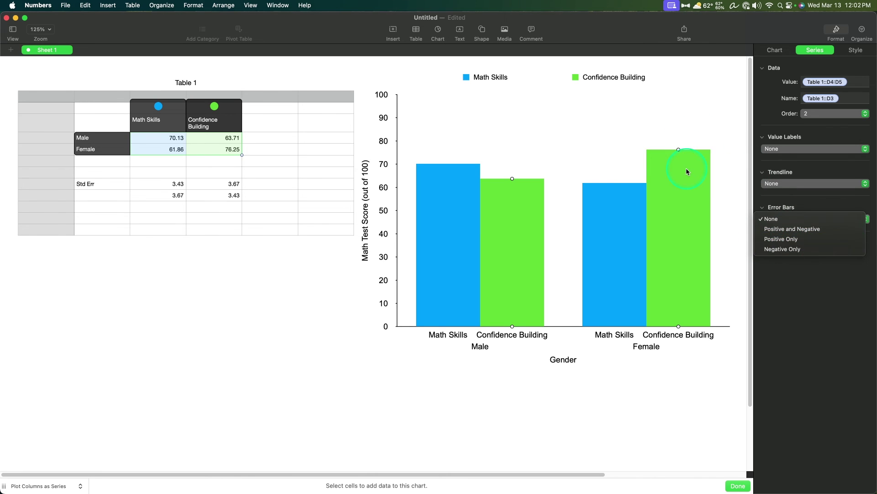
pyautogui.click(770, 228)
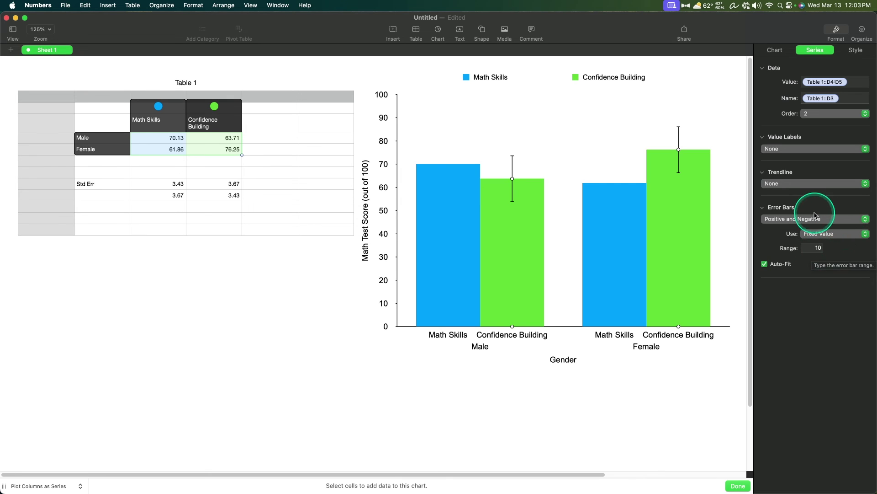
pyautogui.click(849, 234)
pyautogui.click(836, 274)
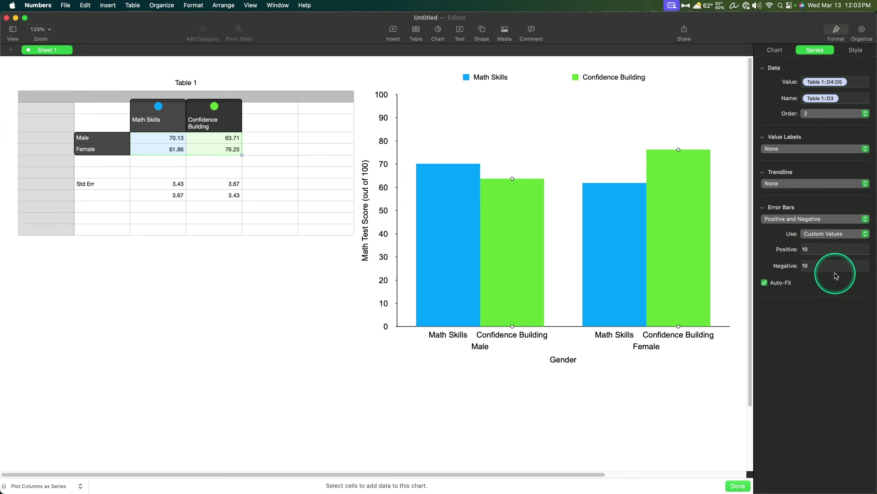
pyautogui.click(817, 249)
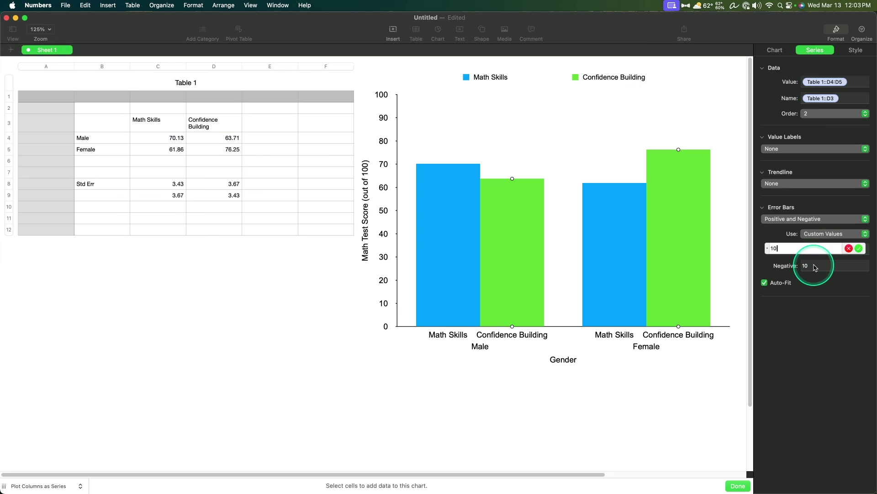
pyautogui.click(818, 264)
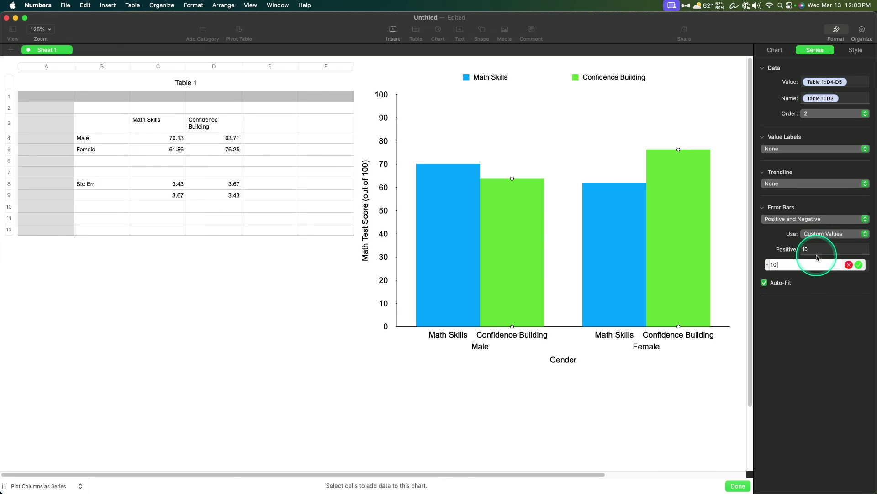
pyautogui.click(815, 251)
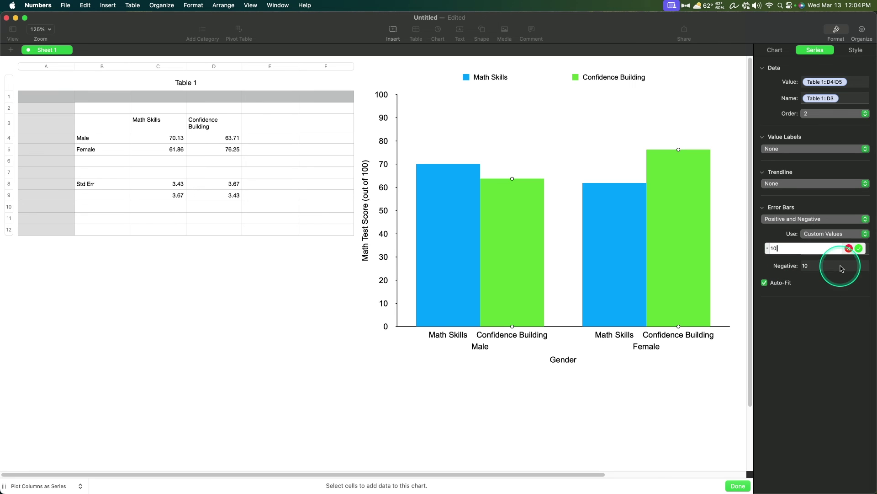
pyautogui.click(859, 248)
pyautogui.click(234, 185)
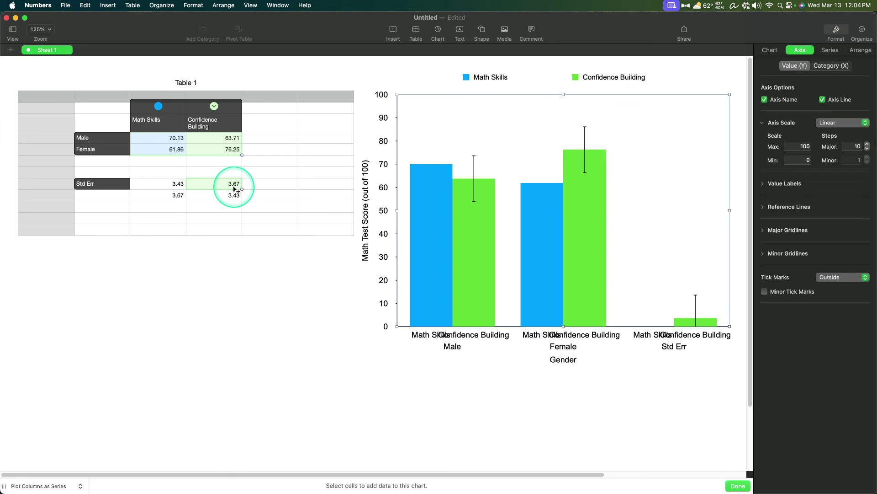
pyautogui.press('super+z')
pyautogui.click(271, 393)
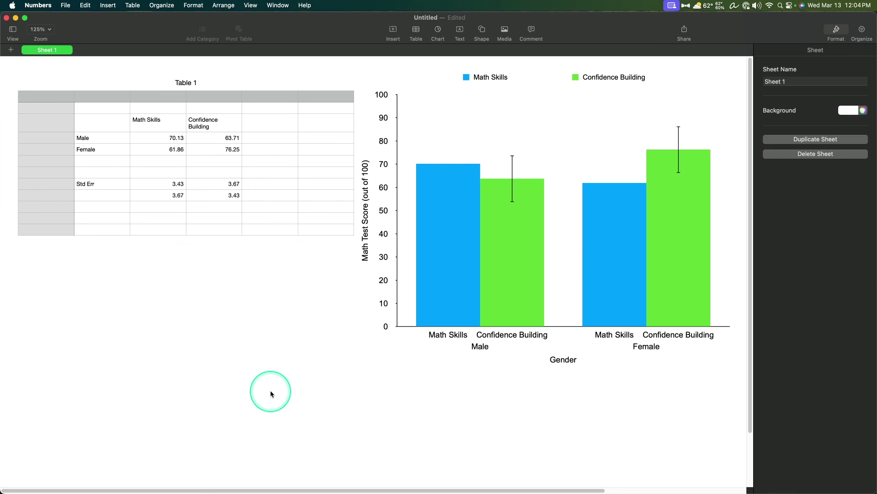
# Change the Std Err values to 8 and 2 for Confidence Building (D8:D9) and 2 and 8 for Math Skills (C8:C9)
pyautogui.click(234, 185)
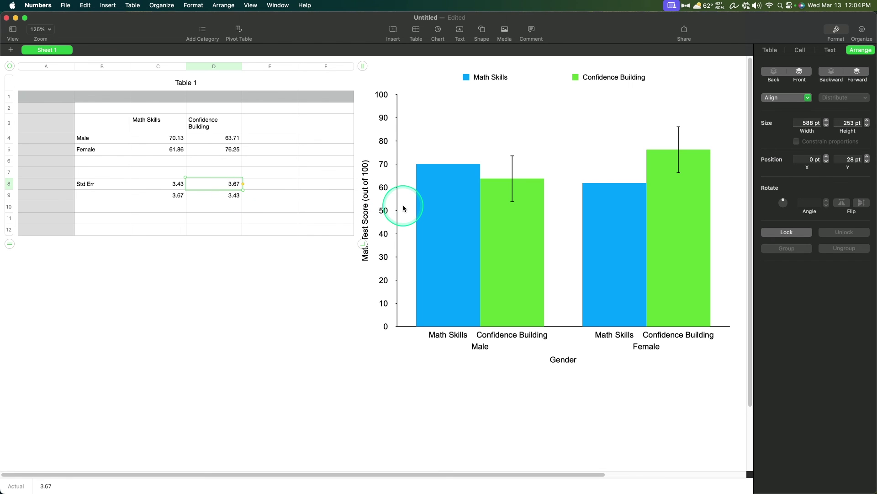
pyautogui.click(236, 201)
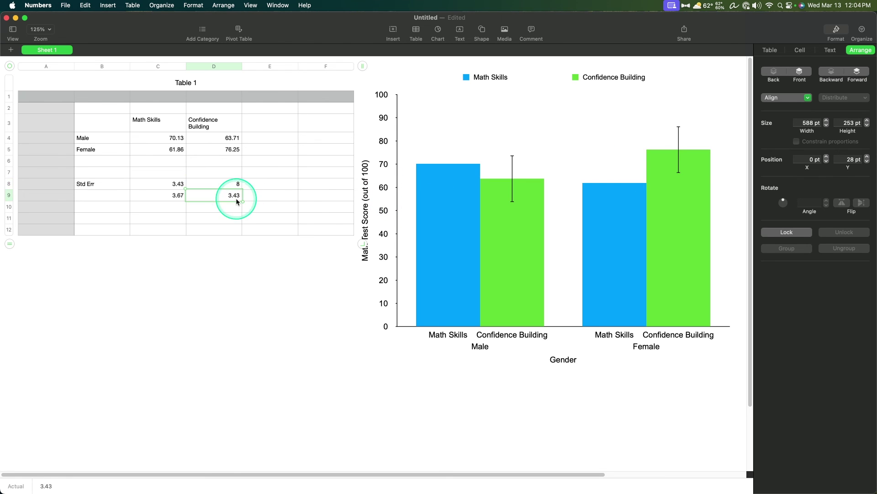
pyautogui.click(147, 188)
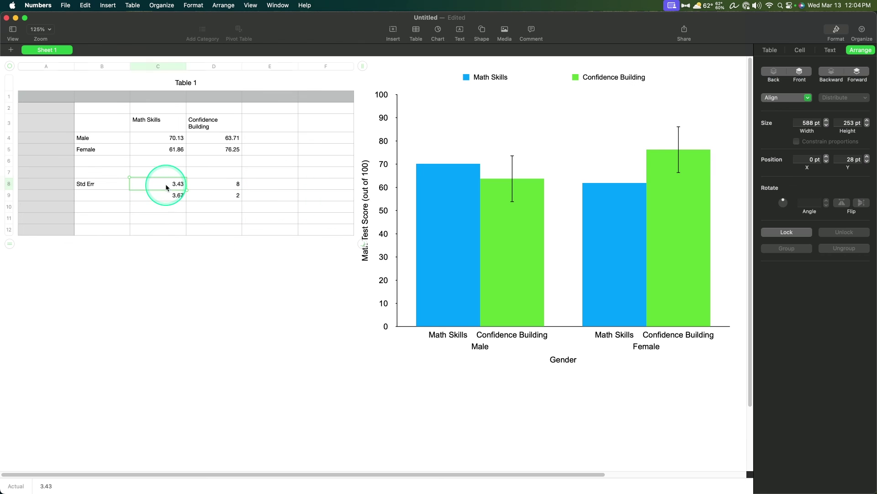
pyautogui.write('2')
pyautogui.click(176, 199)
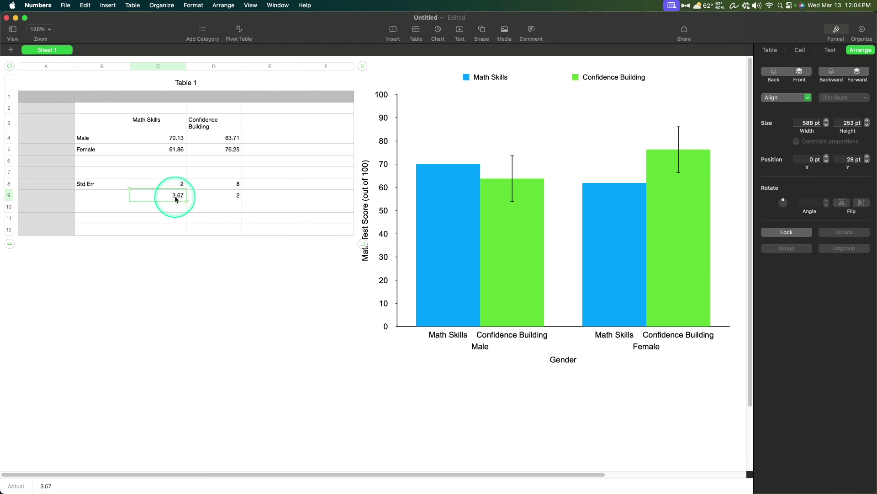
pyautogui.click(215, 274)
# Set both the positive and negative custom error values of the Confidence Building series to cells D8:D9
pyautogui.click(512, 163)
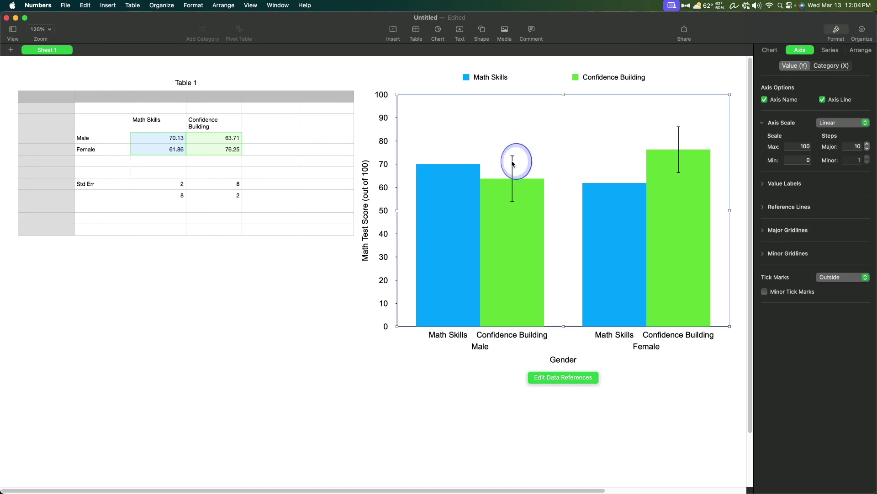
pyautogui.click(512, 162)
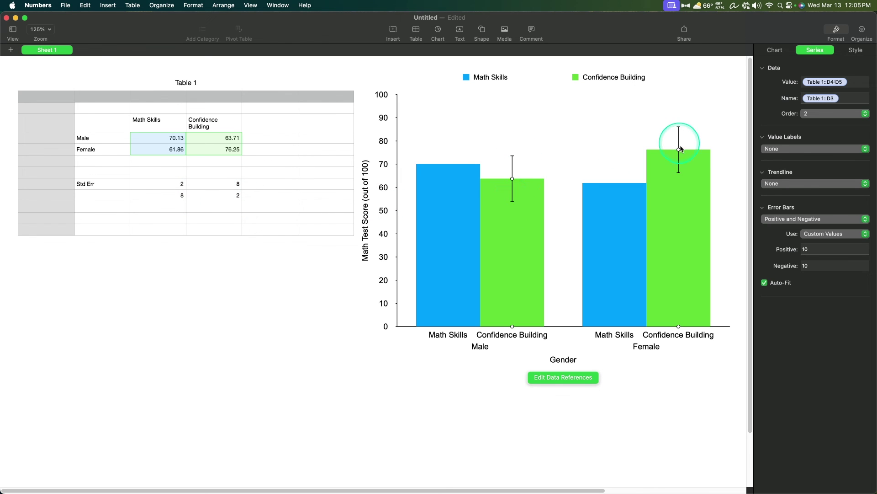
pyautogui.click(833, 249)
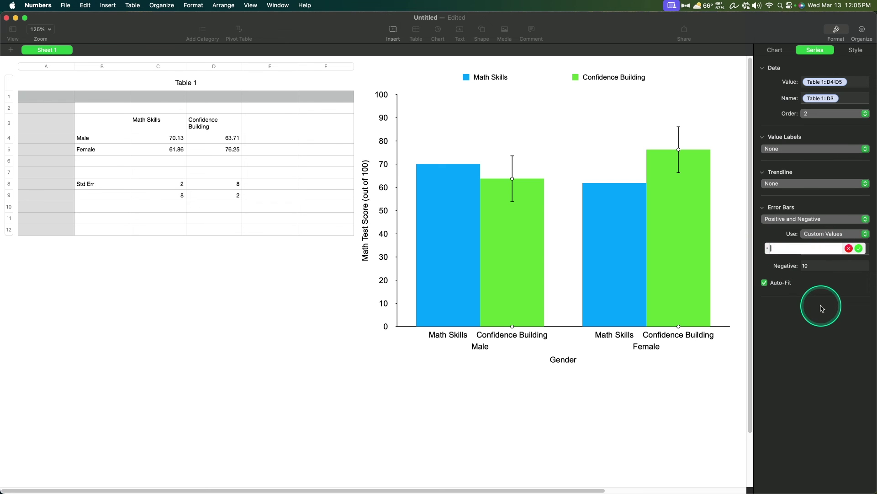
pyautogui.moveTo(237, 185); pyautogui.dragTo(241, 204)
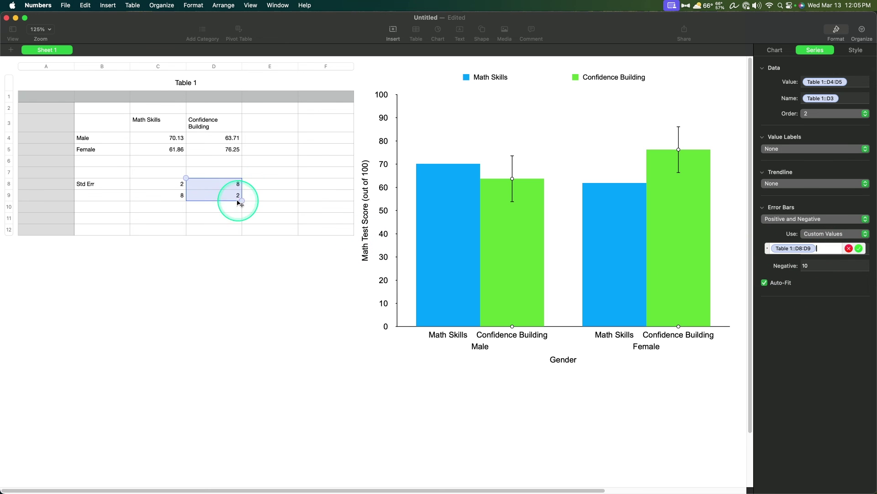
pyautogui.click(859, 248)
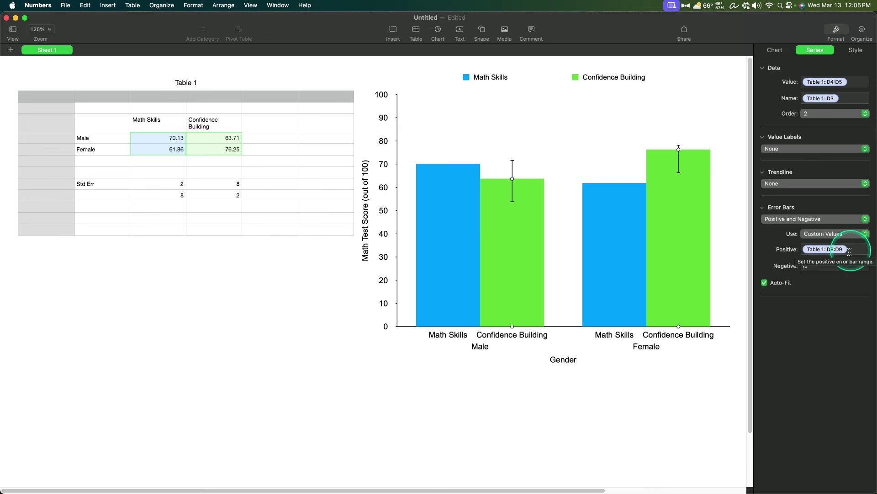
pyautogui.click(823, 265)
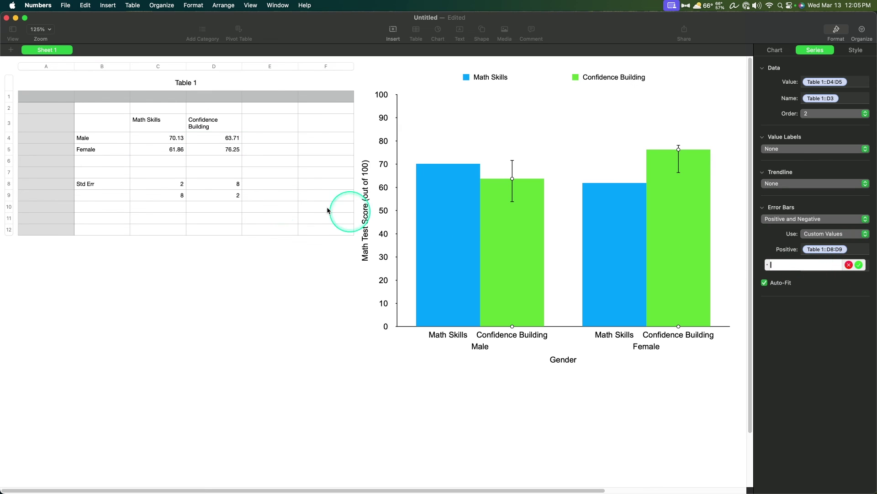
pyautogui.moveTo(236, 184); pyautogui.dragTo(237, 203)
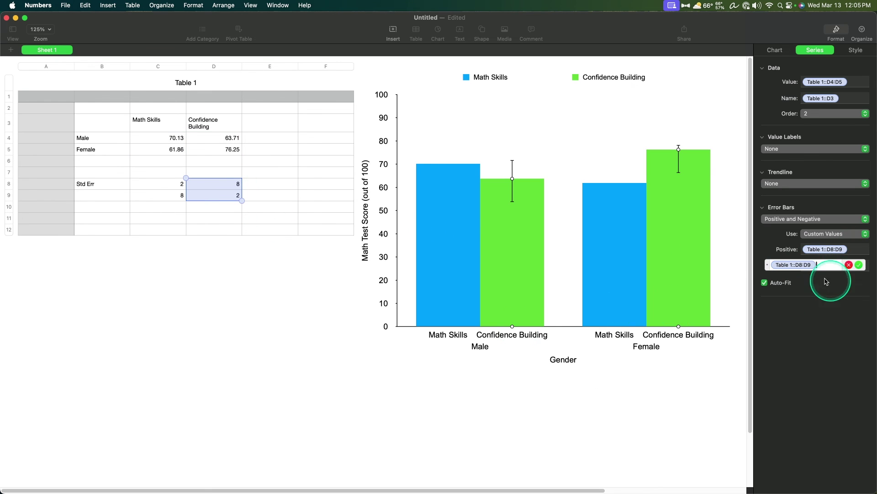
pyautogui.click(859, 265)
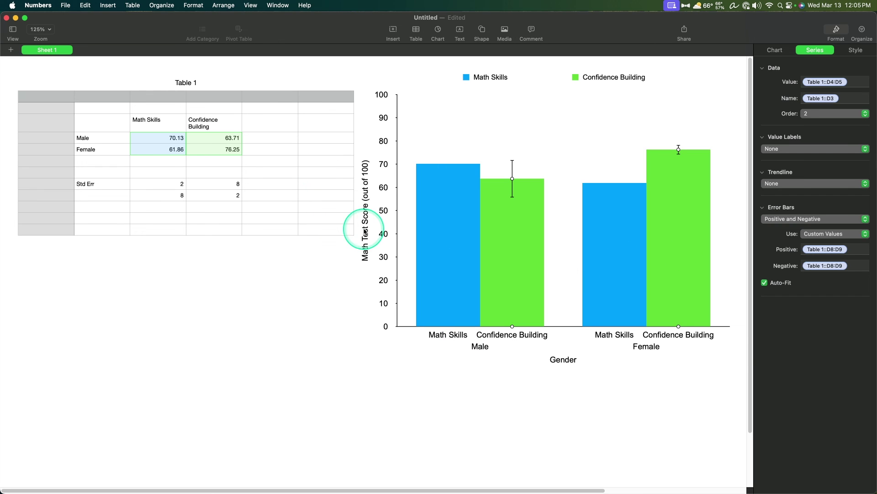
pyautogui.click(679, 151)
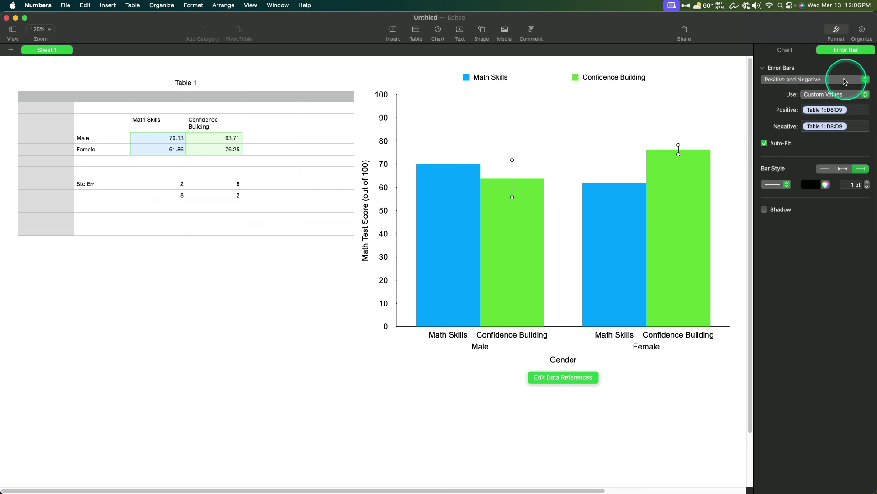
# Add Positive and Negative error bars to the blue Math Skills series
pyautogui.click(463, 213)
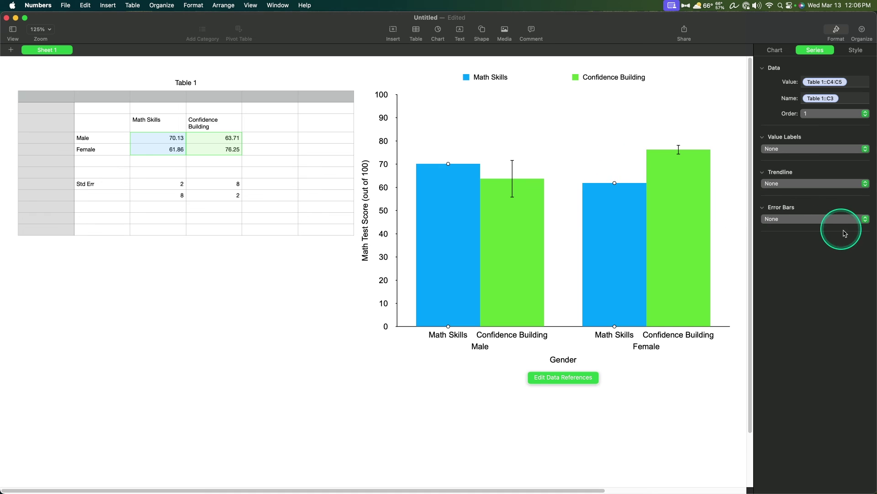
pyautogui.click(854, 216)
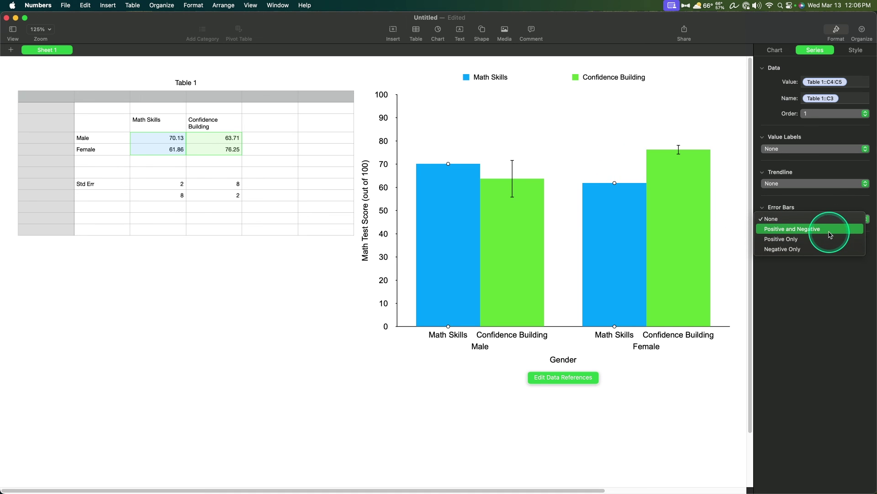
pyautogui.click(812, 231)
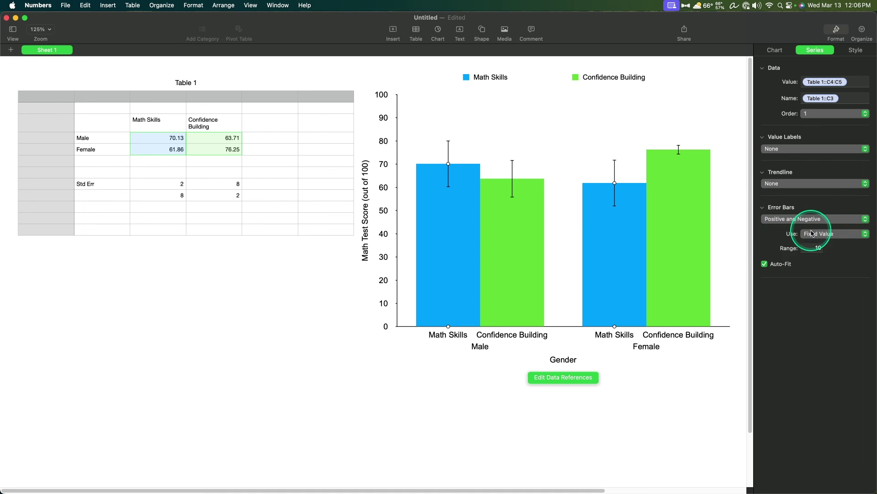
# Base the Math Skills error bars on Custom Values and set their positive values to cells C8:C9
pyautogui.click(826, 236)
pyautogui.click(823, 273)
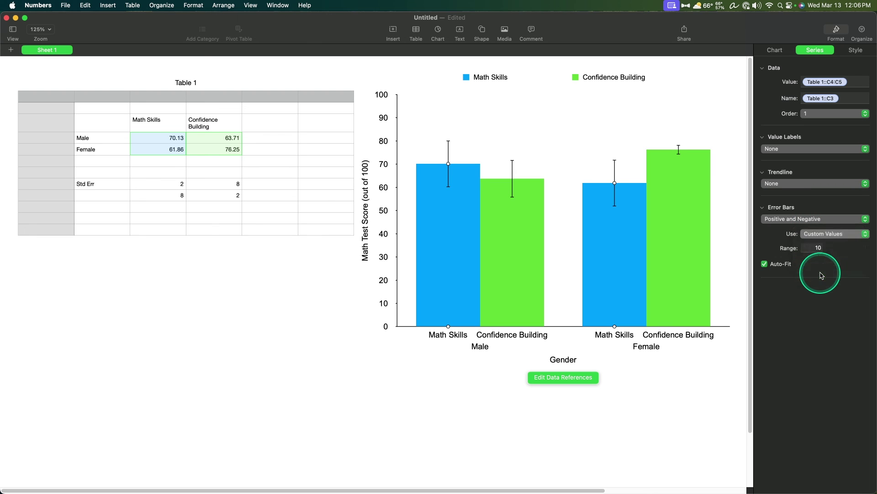
pyautogui.click(827, 249)
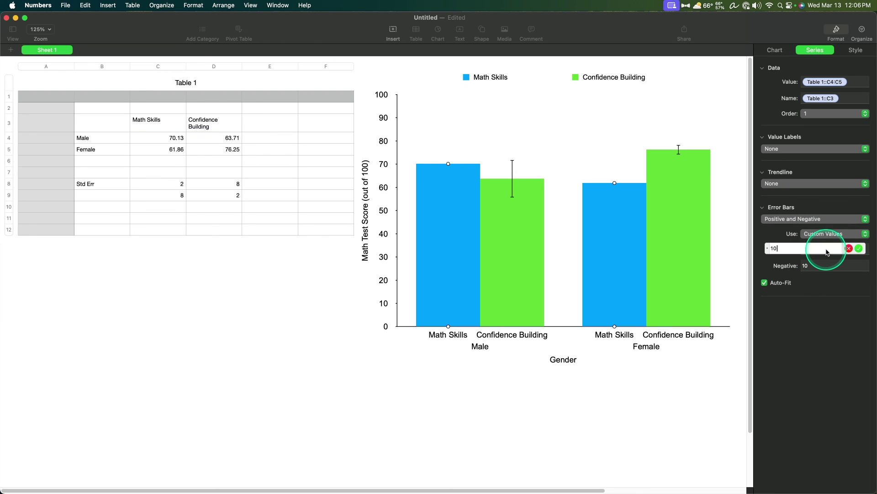
pyautogui.moveTo(176, 185); pyautogui.dragTo(173, 195)
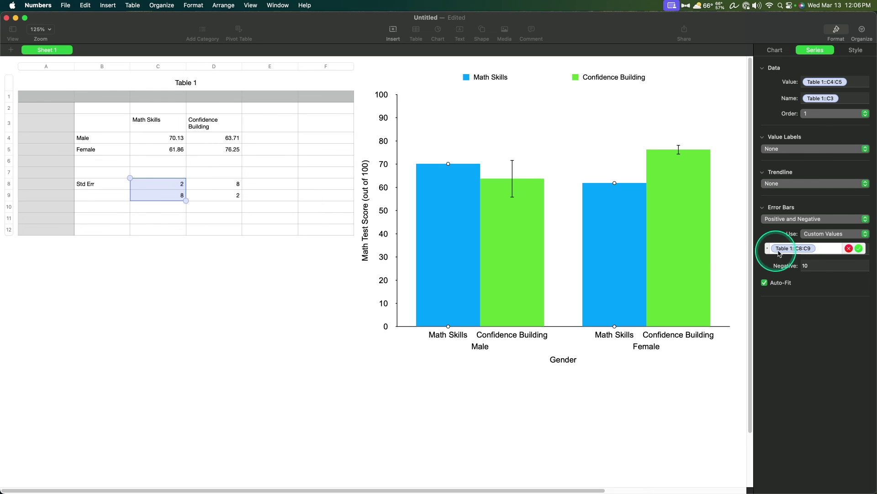
pyautogui.click(859, 248)
# Set the negative custom error values of the Math Skills series to cells C8:C9
pyautogui.click(823, 266)
pyautogui.press('BackSpace')
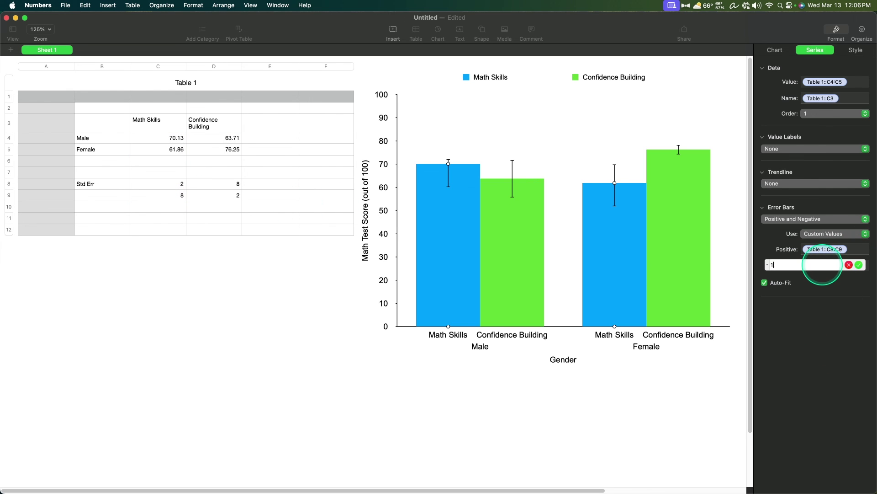
pyautogui.moveTo(178, 185); pyautogui.dragTo(180, 195)
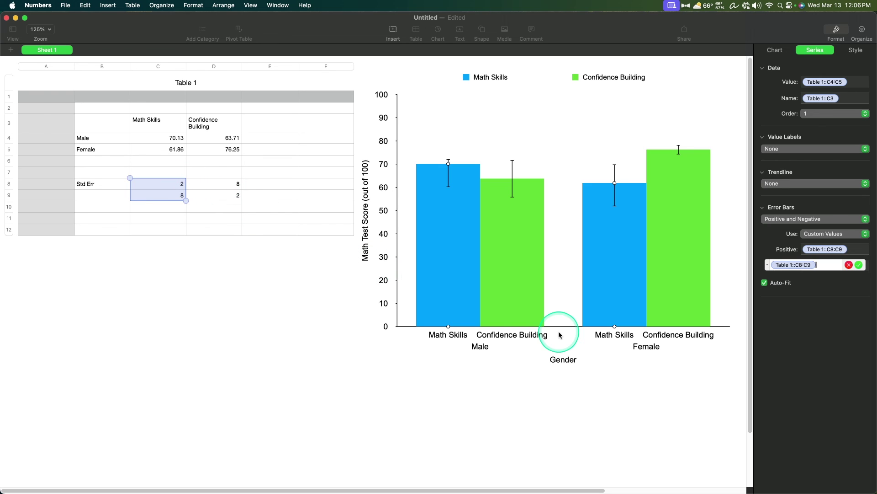
pyautogui.press('Return')
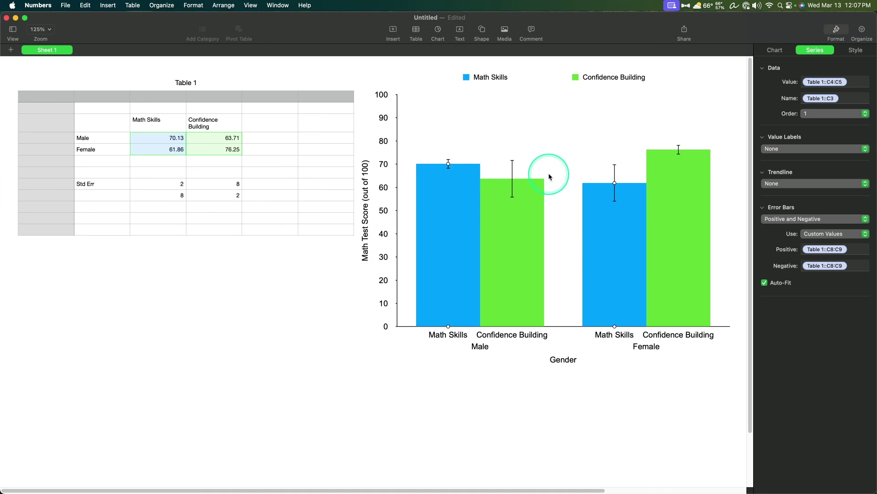
pyautogui.click(614, 176)
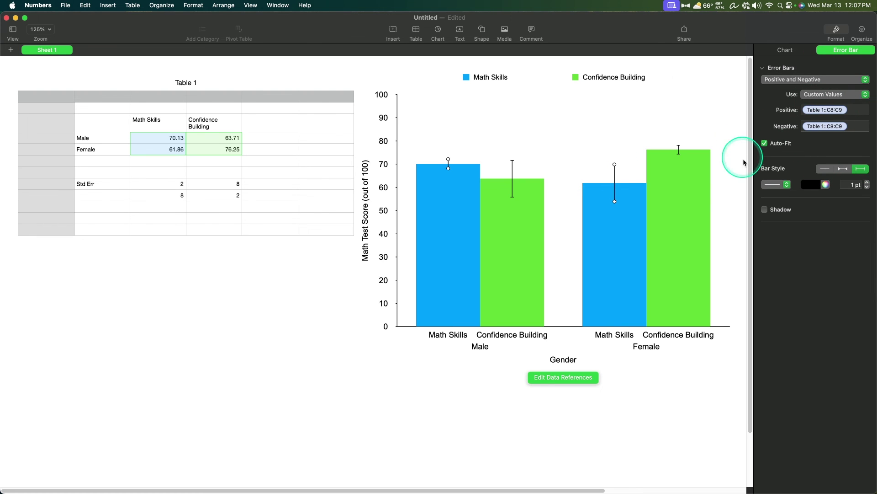
pyautogui.click(715, 410)
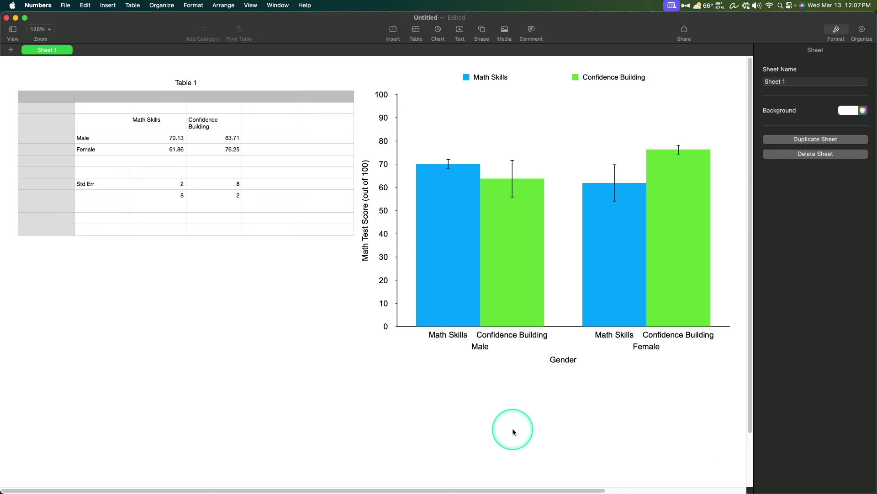
# Turn off Series Names for the chart's Category (X) axis
pyautogui.click(518, 336)
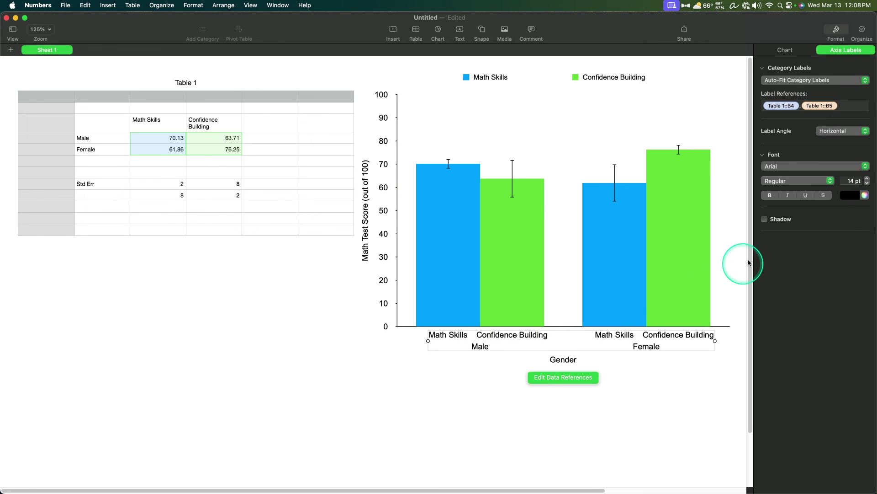
pyautogui.click(567, 311)
pyautogui.click(786, 183)
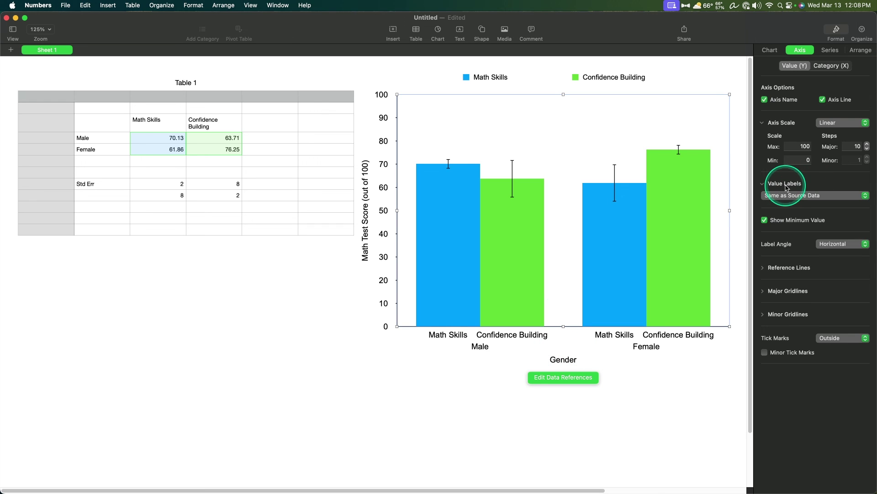
pyautogui.click(795, 183)
pyautogui.click(805, 181)
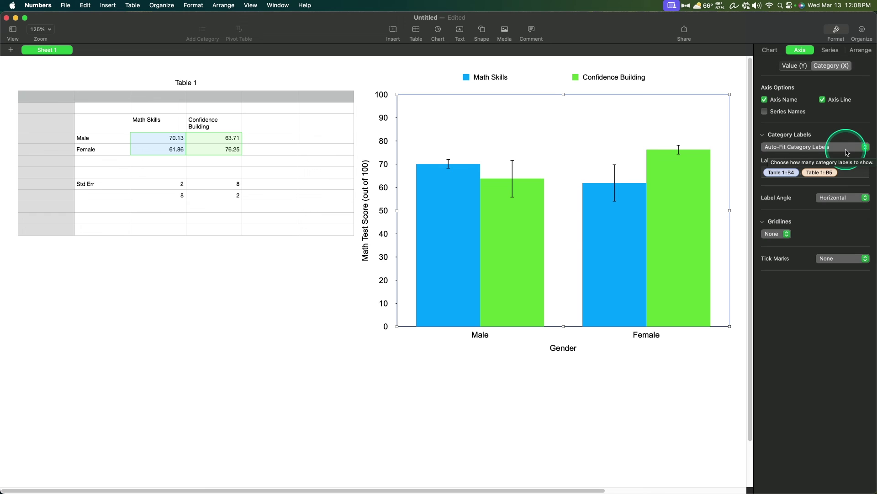
pyautogui.click(553, 334)
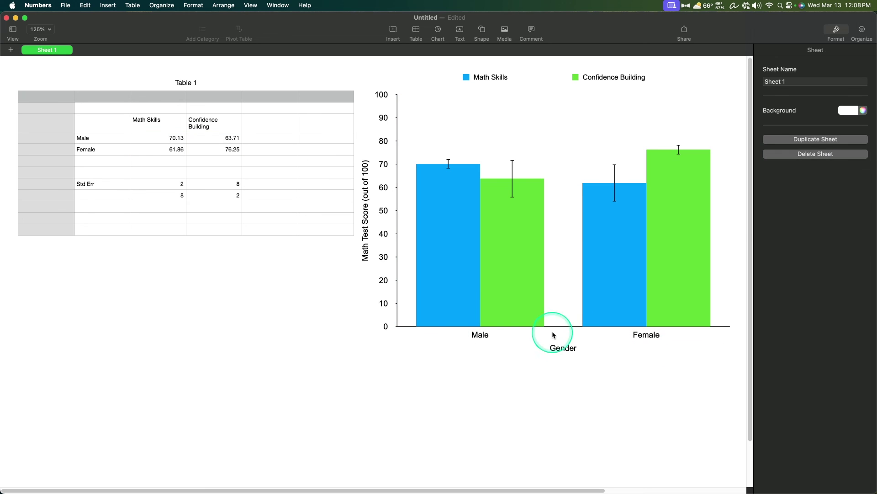